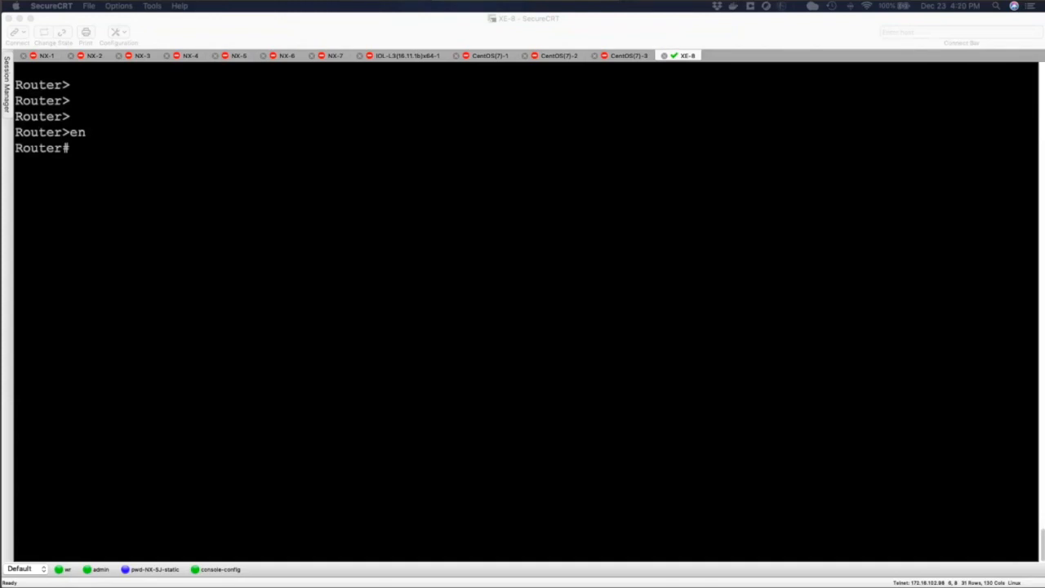
Show the router's interface gi1 details in full and highlight the input rate line.
click(717, 222)
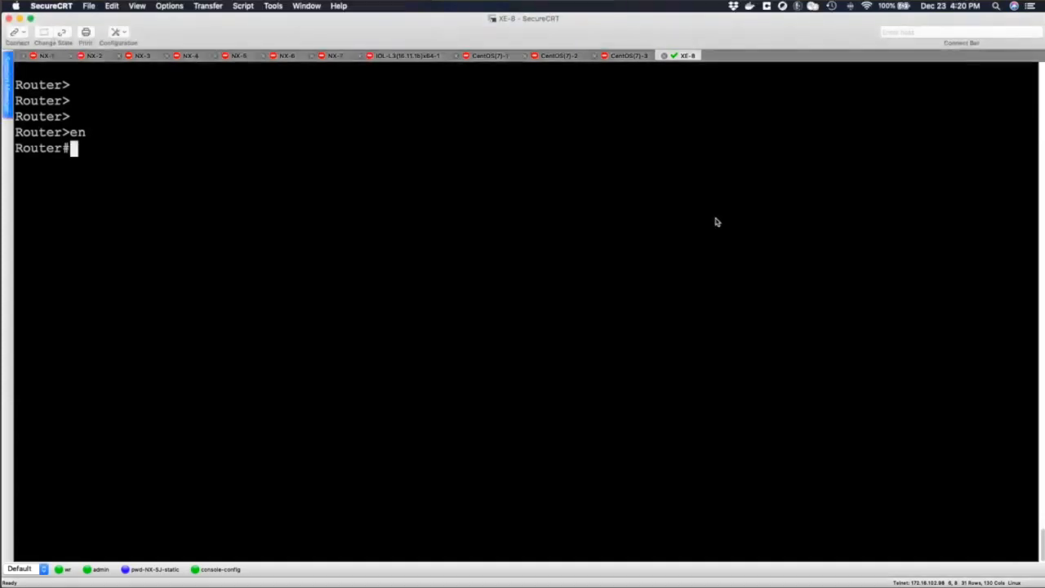
key(Return)
key(Return)
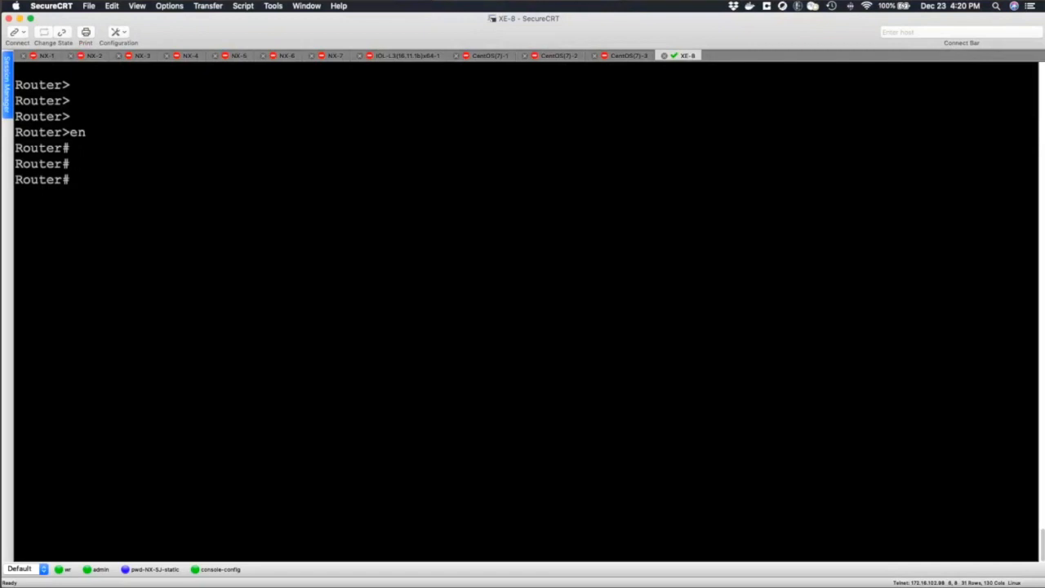
text(show int gi1)
key(Return)
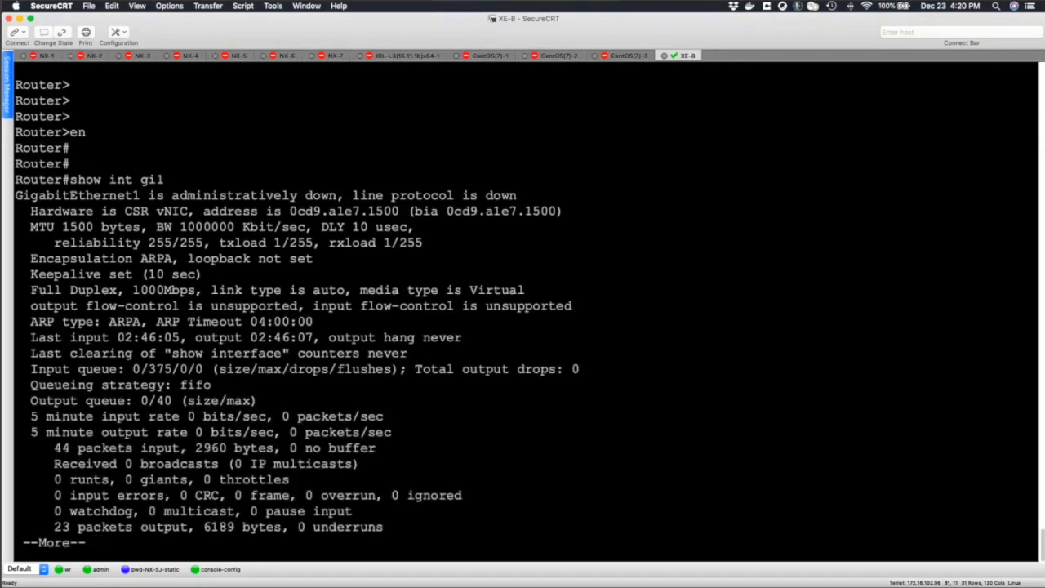
key(space)
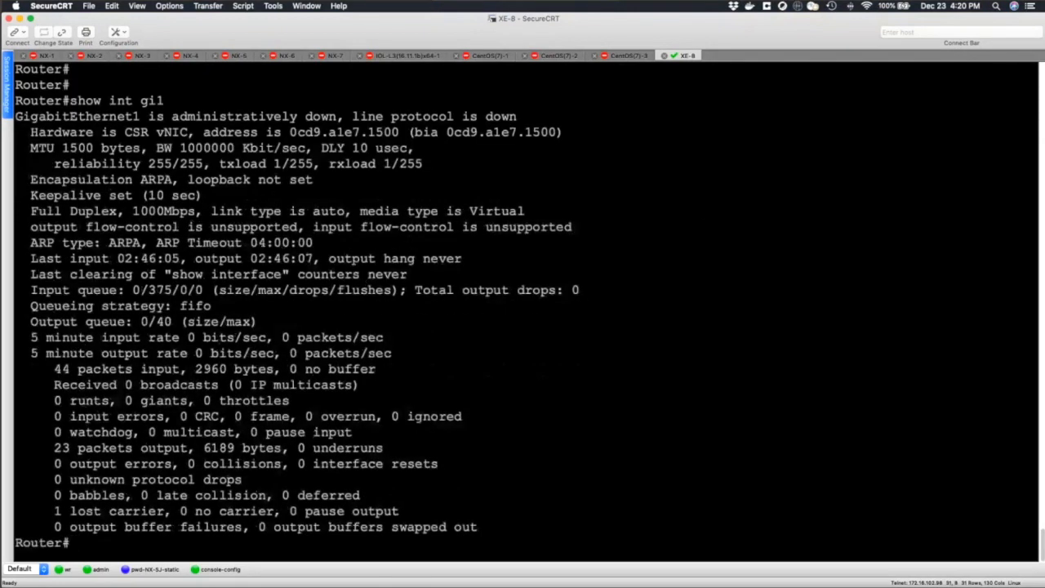
mouse_move(32, 339)
mouse_down()
mouse_move(162, 341)
mouse_move(89, 341)
mouse_move(211, 357)
mouse_move(401, 356)
mouse_move(26, 339)
mouse_up()
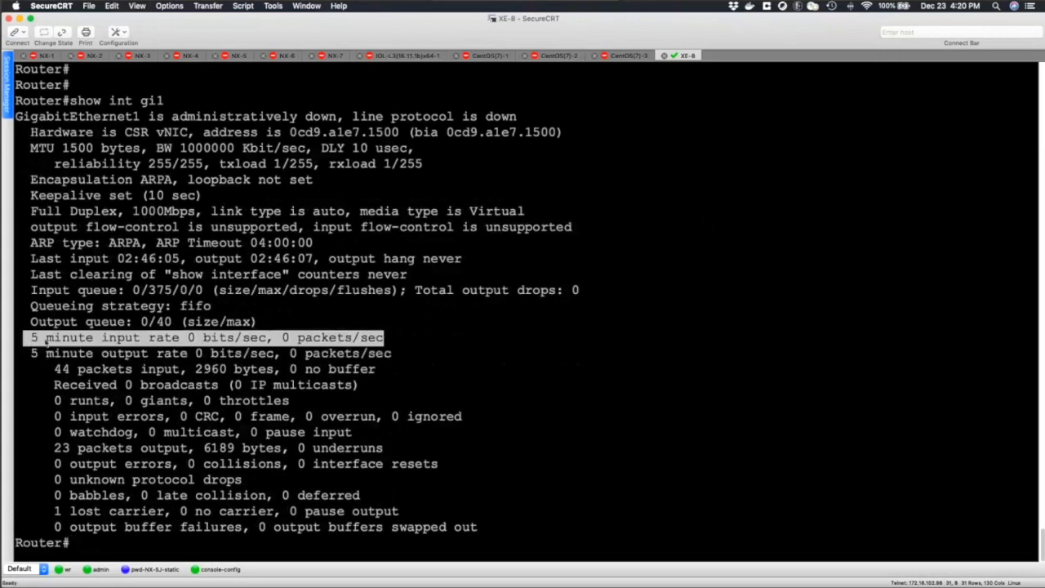
click(33, 330)
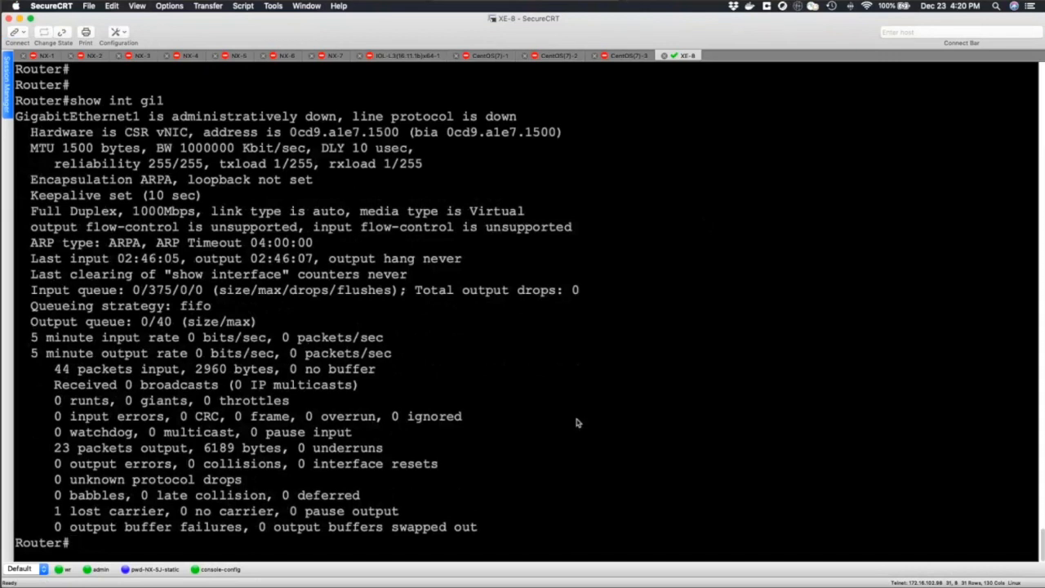
Configure a load-interval of 30 on interface gi1 and return to privileged mode.
text(conf t)
key(Return)
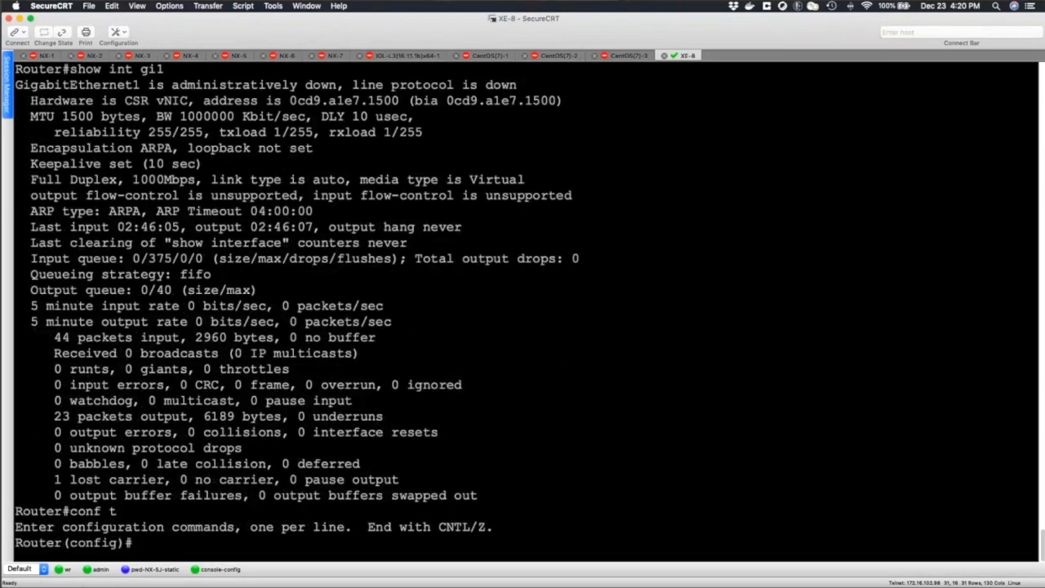
text(int gi)
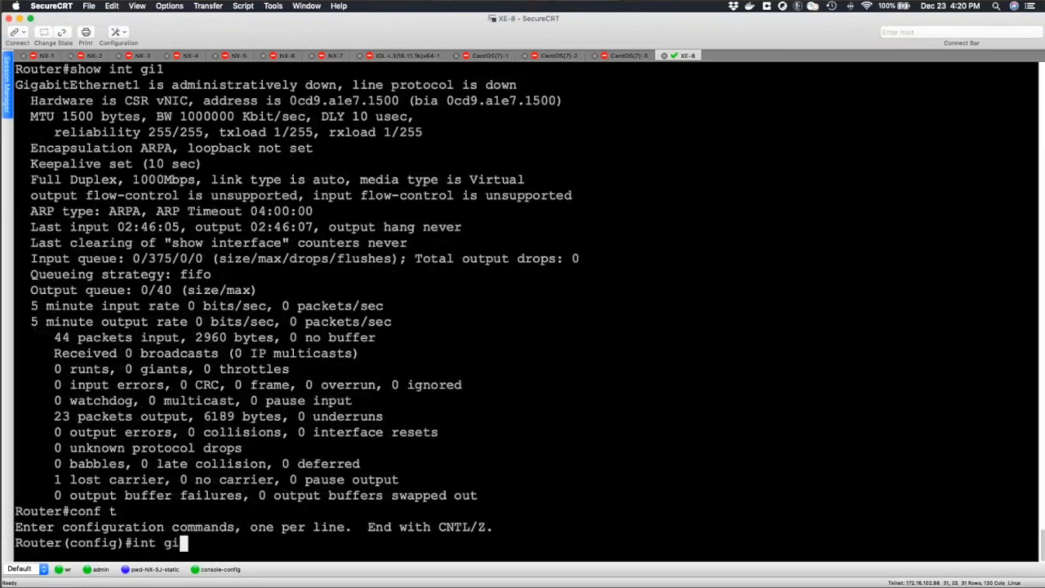
text(1)
key(Return)
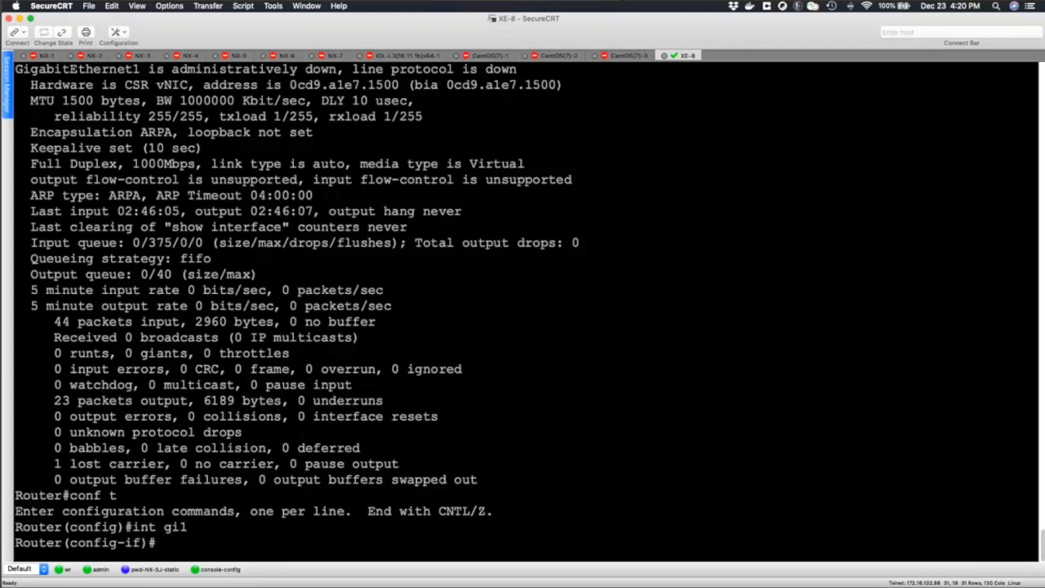
text(load)
key(Tab)
text(30)
key(Return)
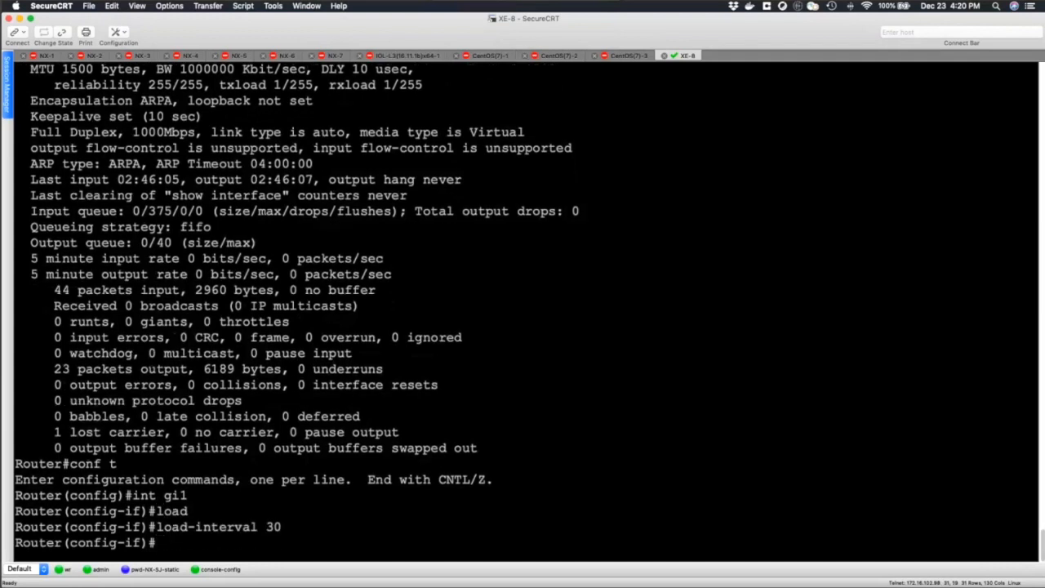
text(end)
key(Return)
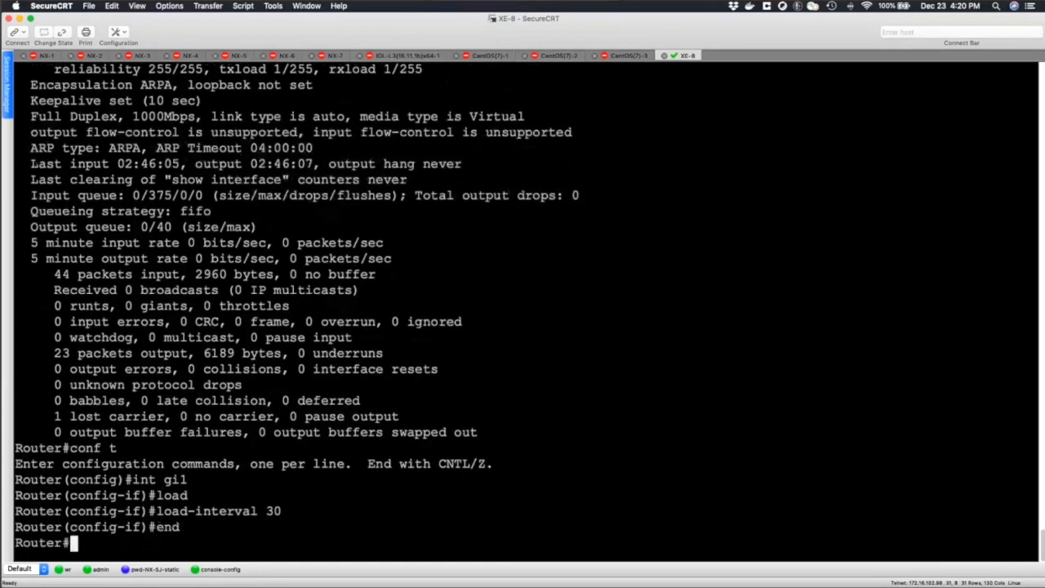
key(Return)
key(Return)
Enable interface gi1 with no shut and leave configuration mode.
key(Return)
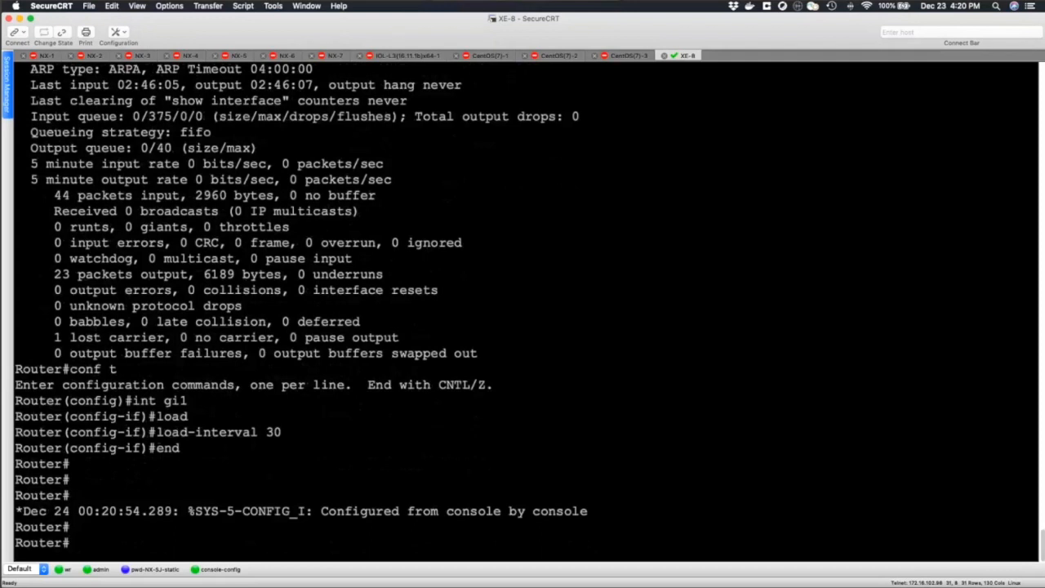
text(conf t)
key(Return)
text(int )
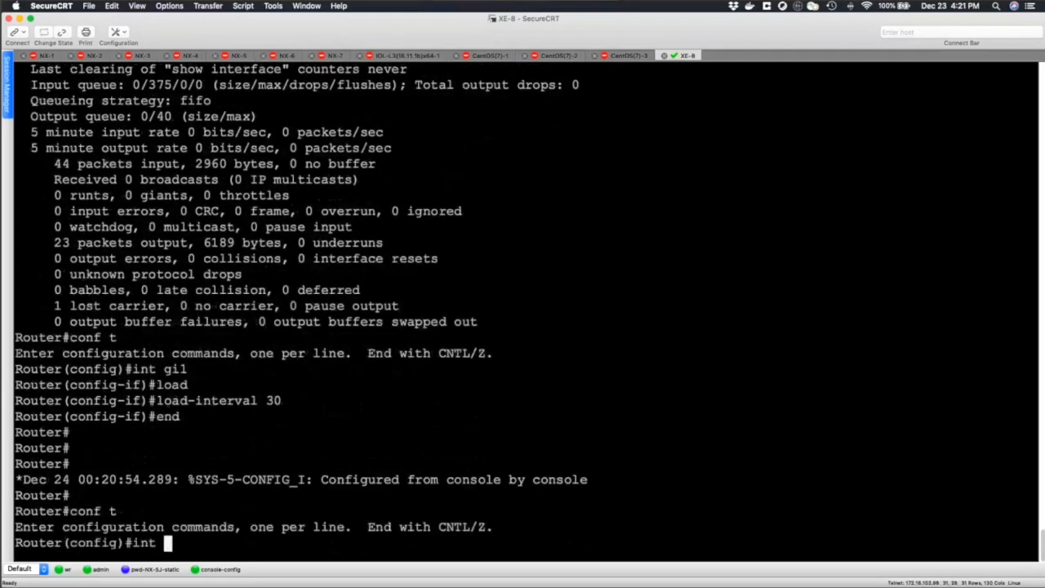
text(gi1)
key(Return)
text(no shut)
key(Return)
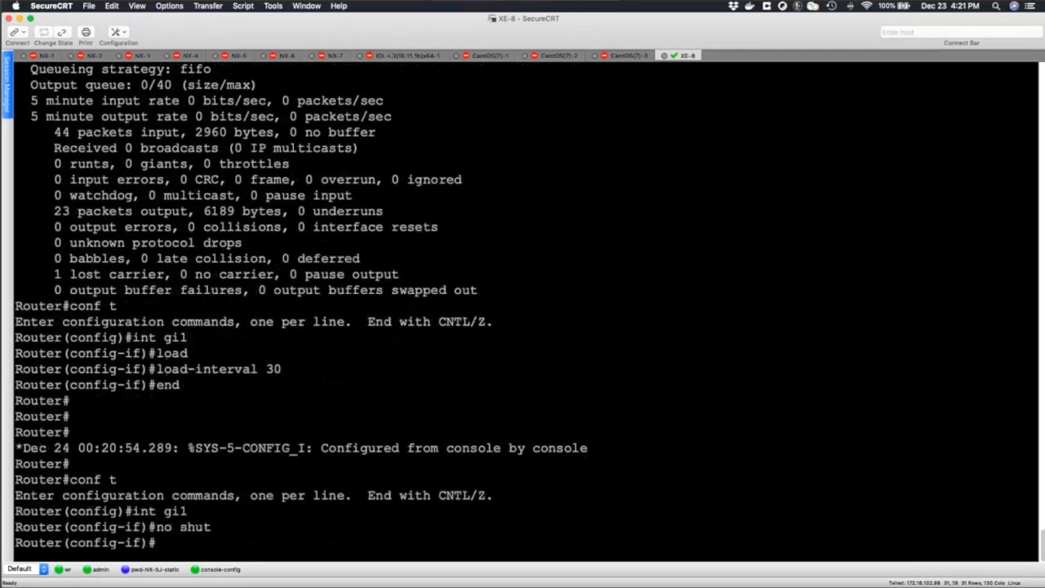
text(end)
key(Return)
Show interface gi1 again and highlight its input and output rate lines.
key(Return)
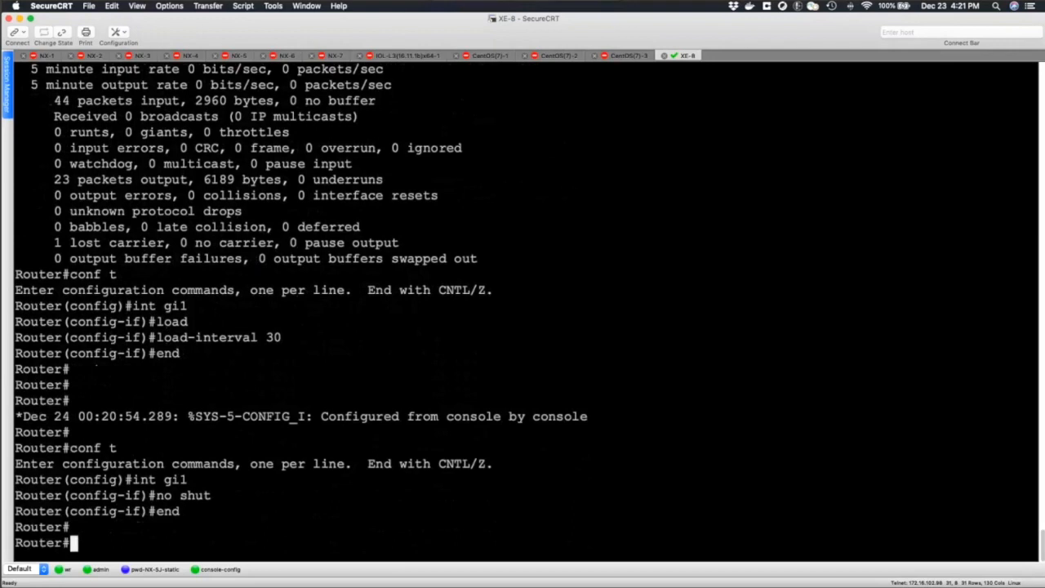
text(sh int gi1)
key(Return)
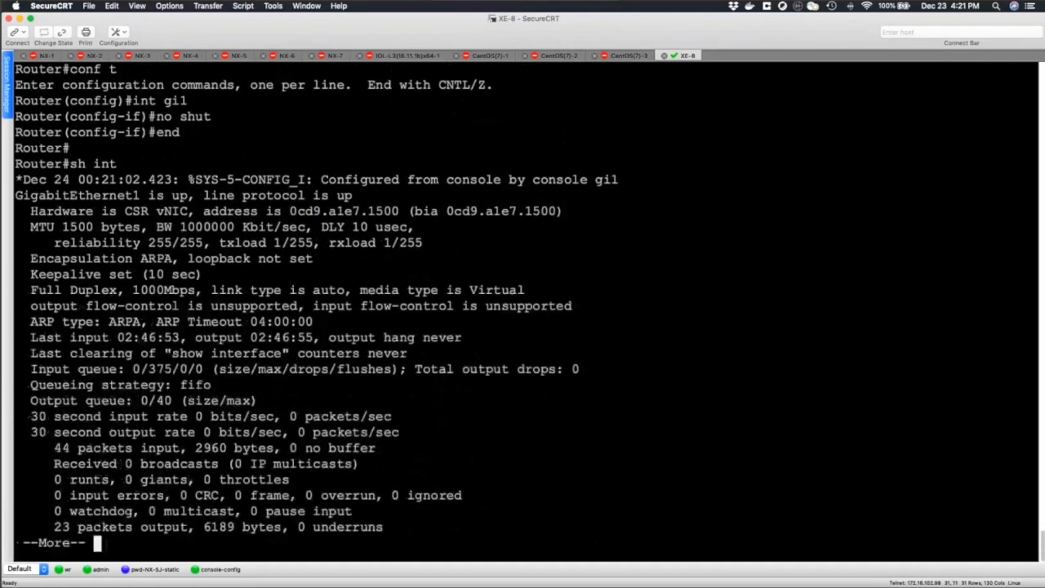
key(Return)
key(Return)
key(Return)
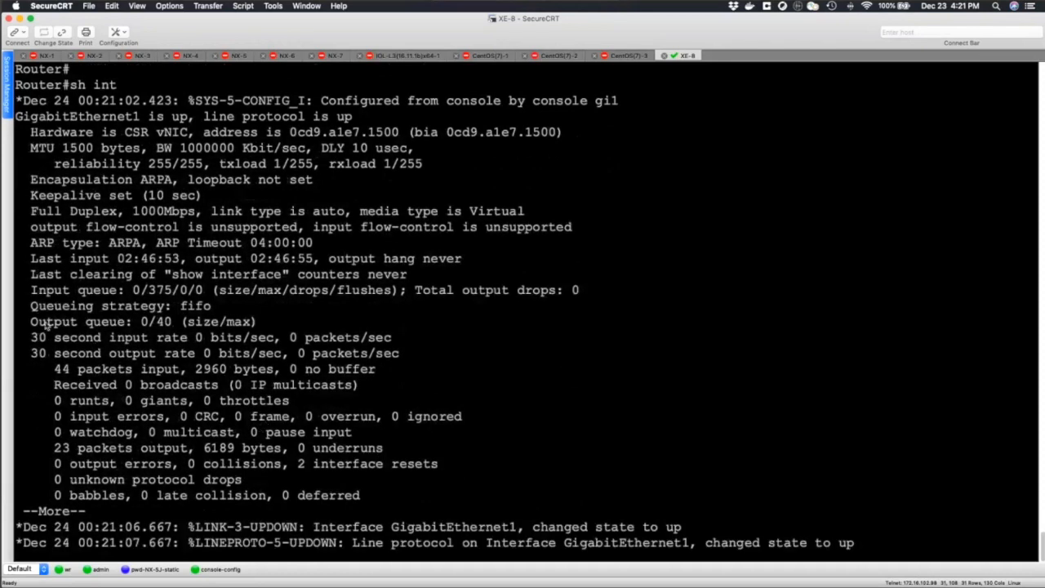
drag(33, 337, 400, 353)
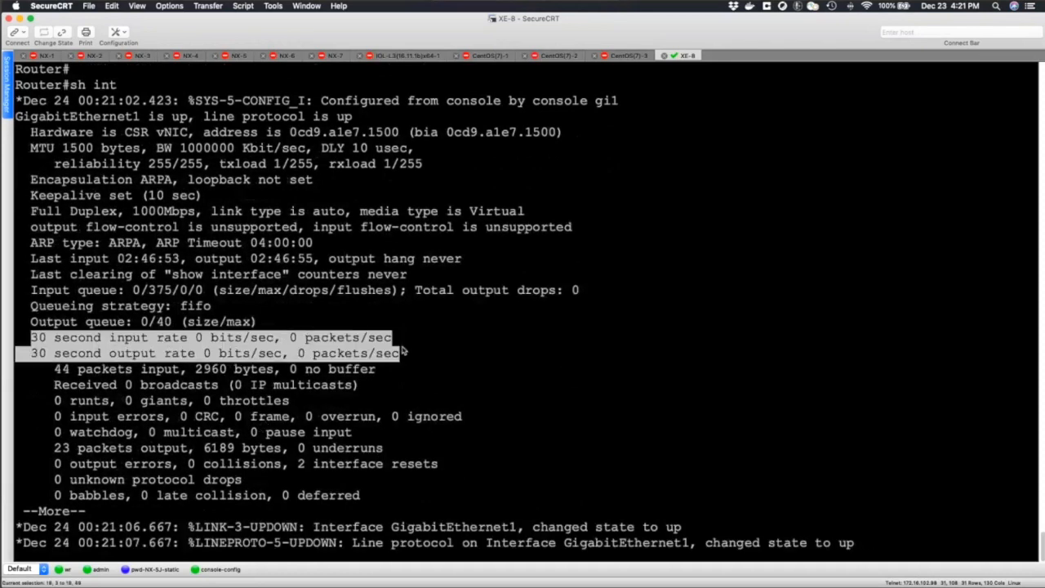
drag(33, 338, 155, 342)
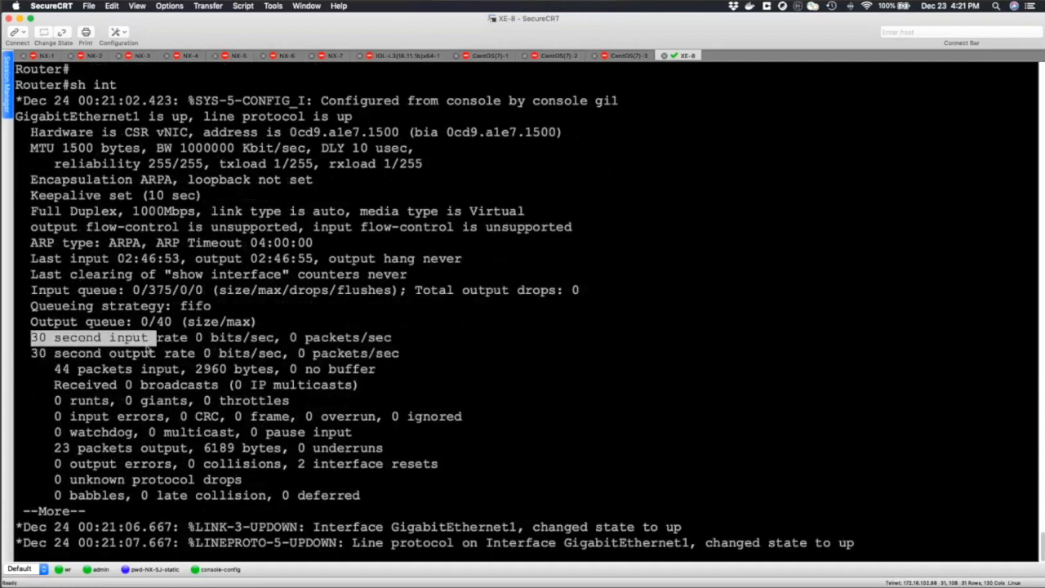
click(34, 360)
drag(32, 355, 204, 353)
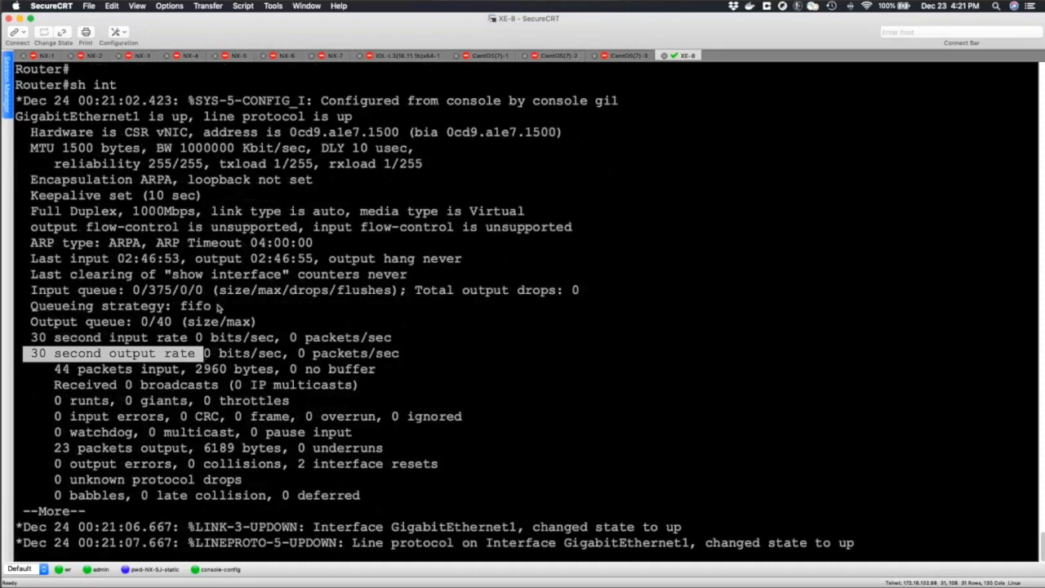
Highlight the input queue drops field and the total output drops counter, and return to the router prompt.
double_click(304, 292)
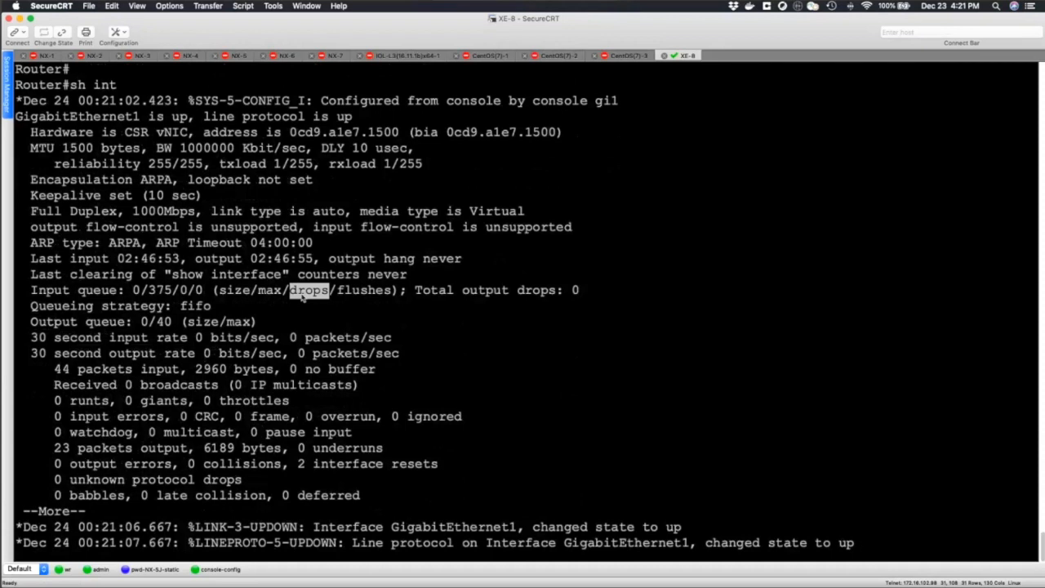
drag(417, 290, 619, 297)
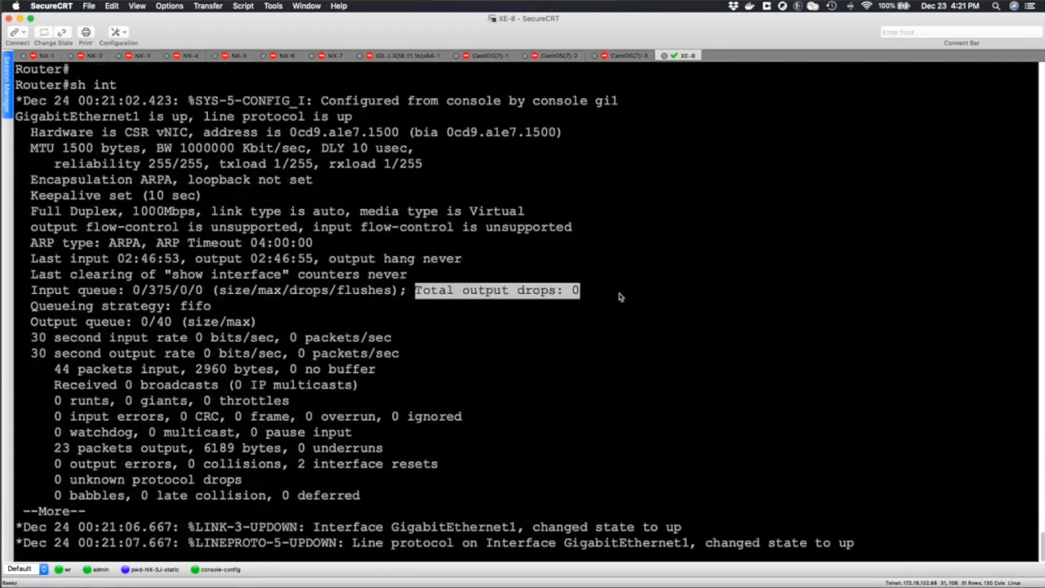
click(585, 295)
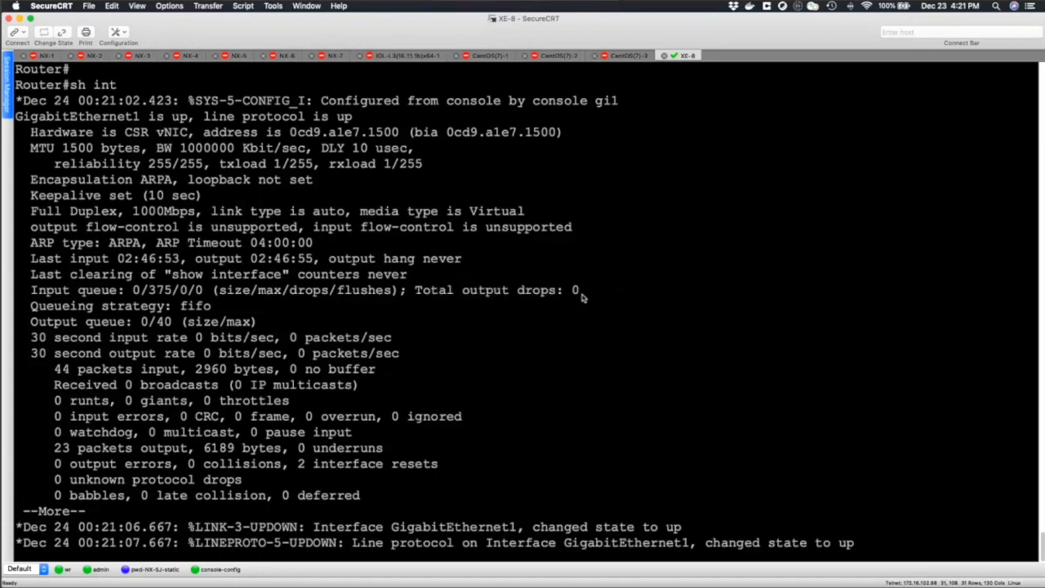
mouse_move(585, 295)
mouse_down()
mouse_move(415, 292)
mouse_move(587, 296)
mouse_up()
click(488, 291)
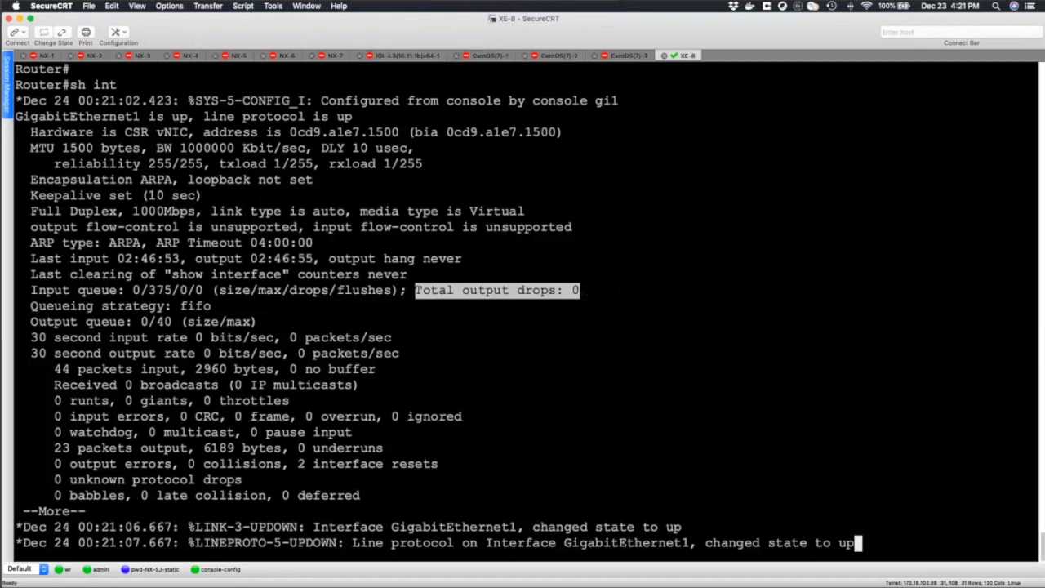
key(Return)
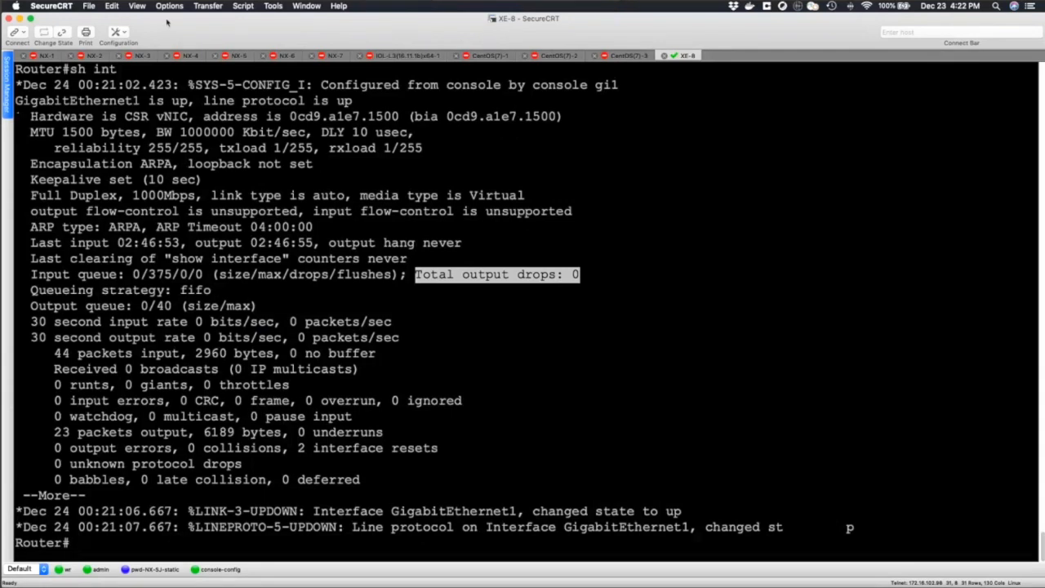
Minimize the terminal, switch to the test.pcapng capture in Wireshark and look through its packet list.
click(20, 21)
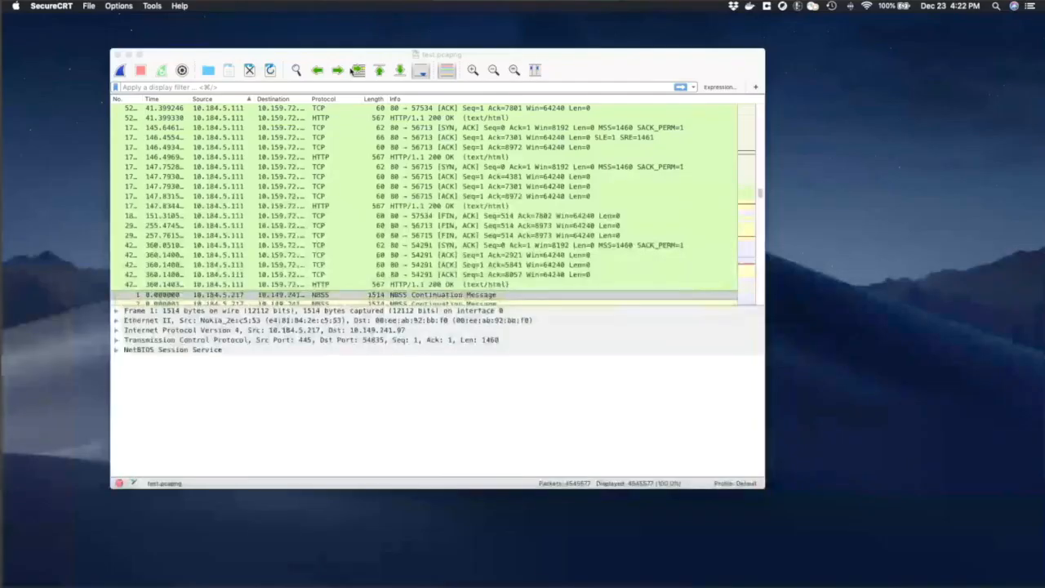
drag(350, 57, 357, 50)
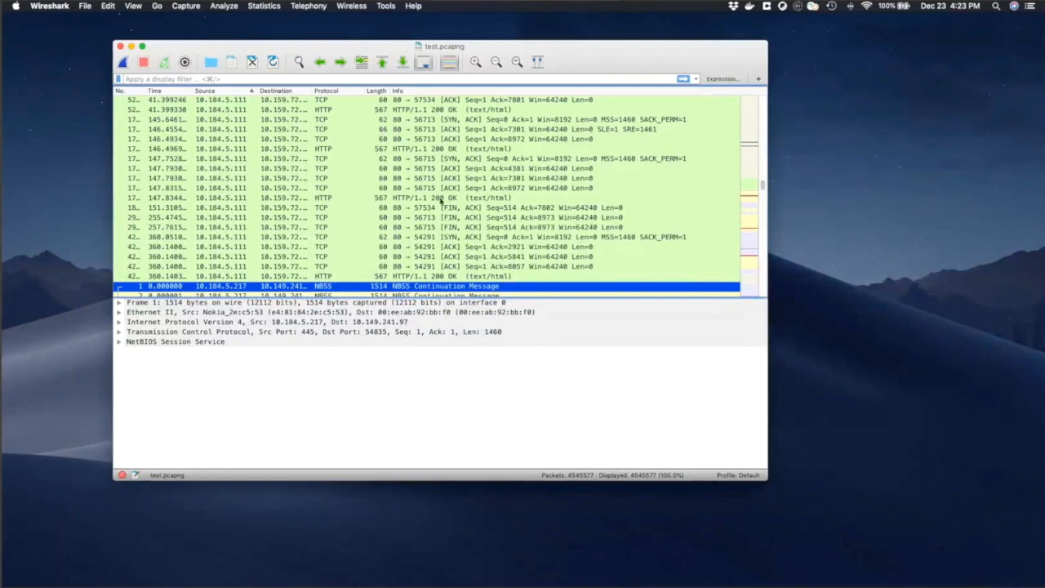
scroll(441, 200, down, 10)
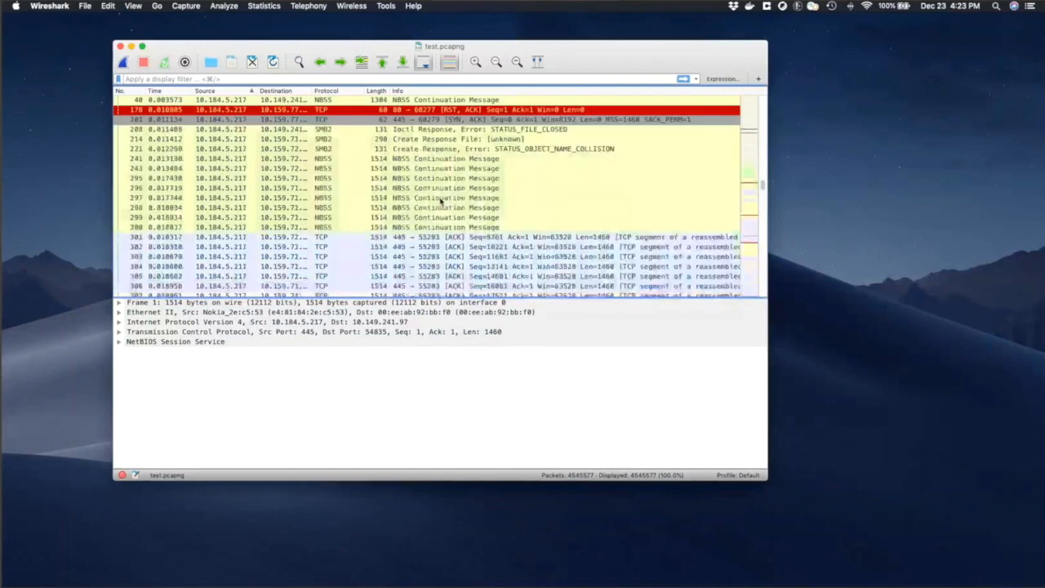
scroll(441, 200, down, 20)
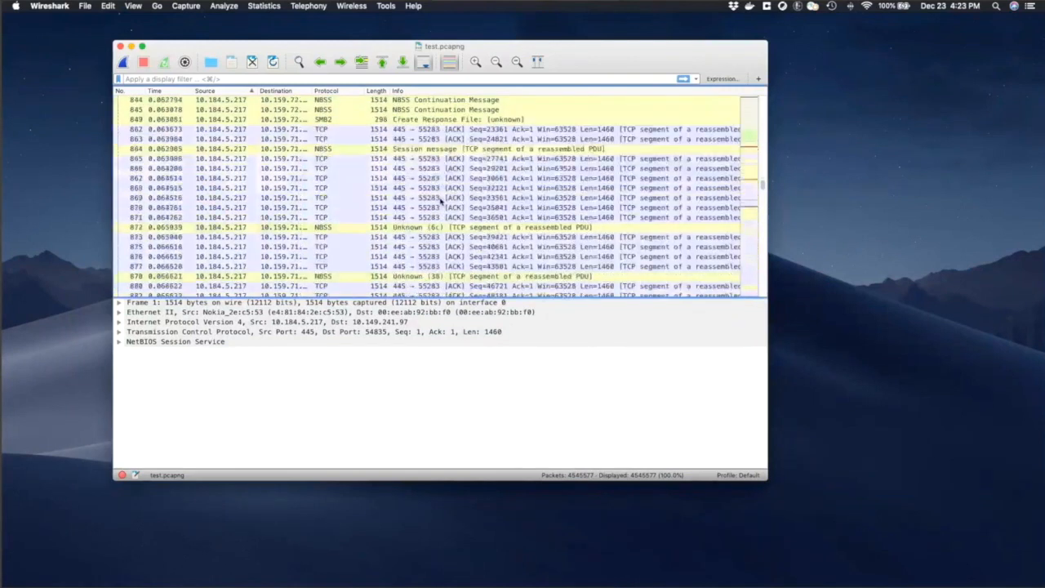
scroll(441, 200, down, 2)
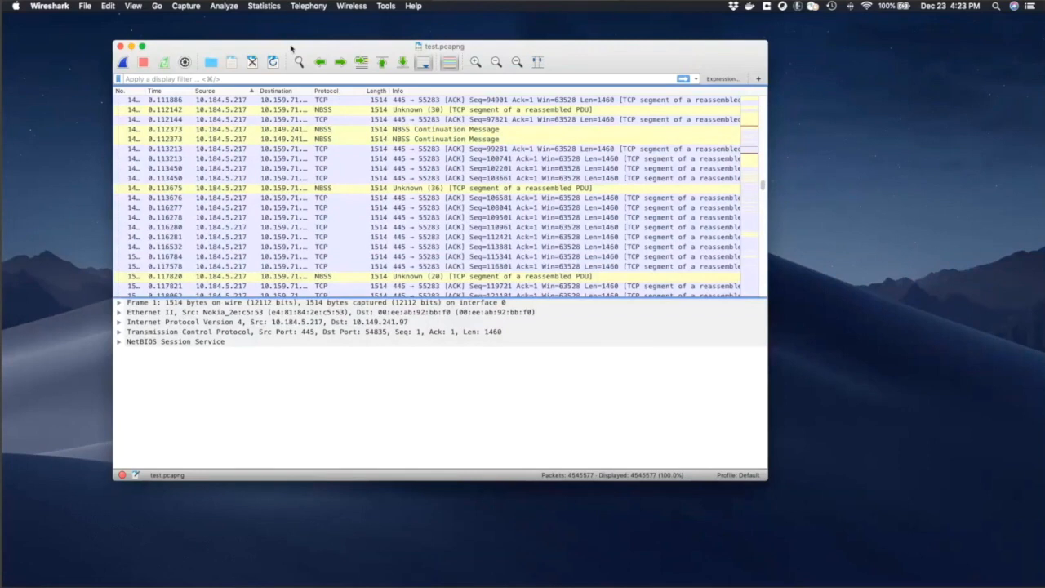
Open the I/O graph for the test.pcapng capture and set its interval to 1 ms.
click(263, 6)
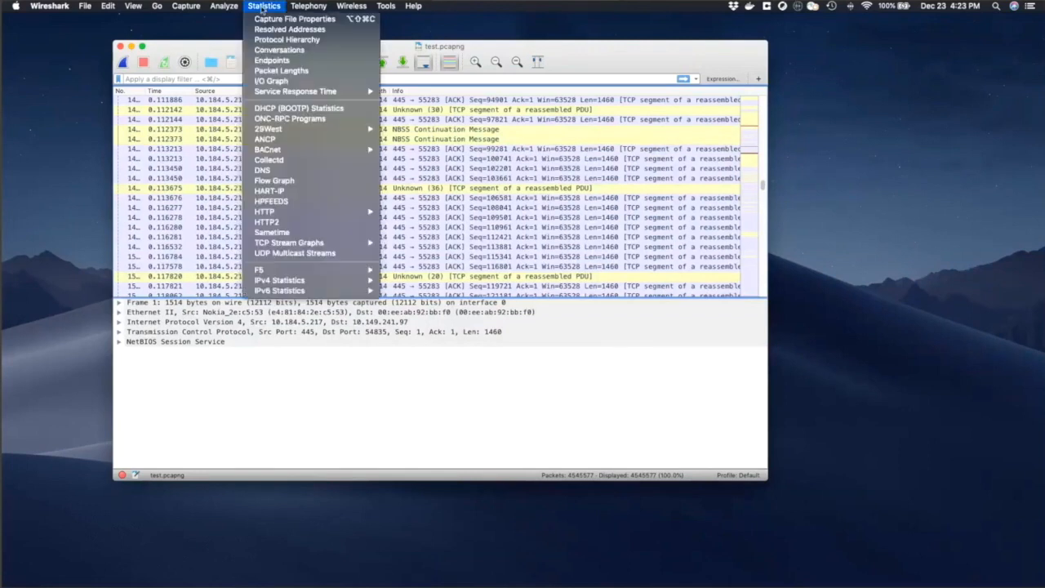
click(292, 82)
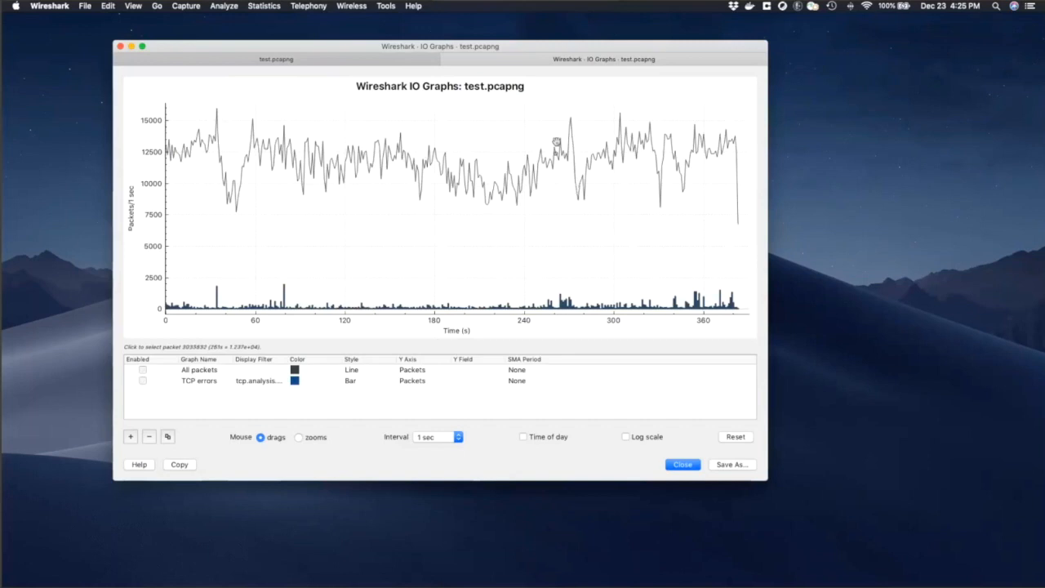
click(446, 441)
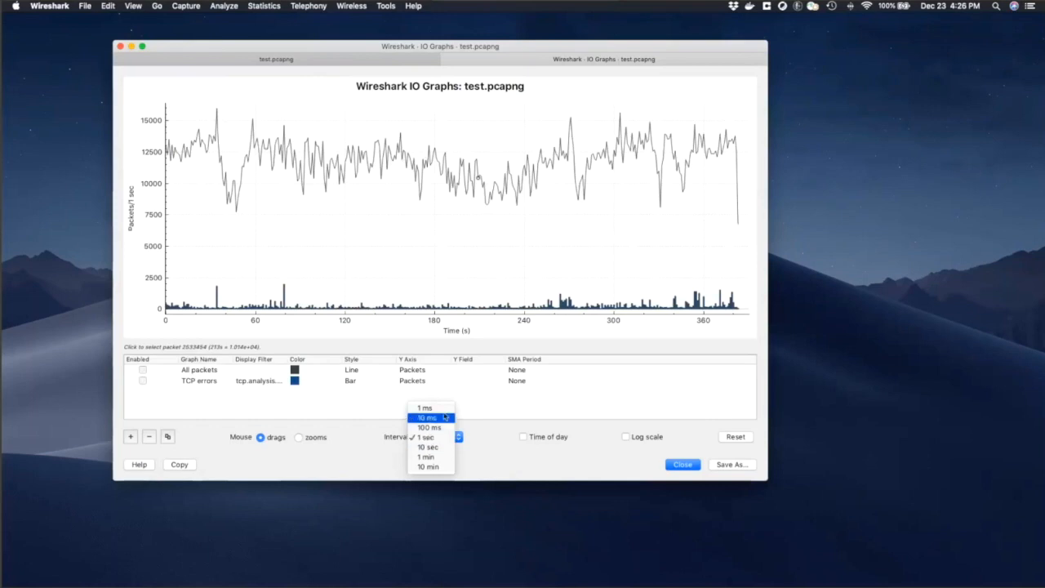
click(446, 411)
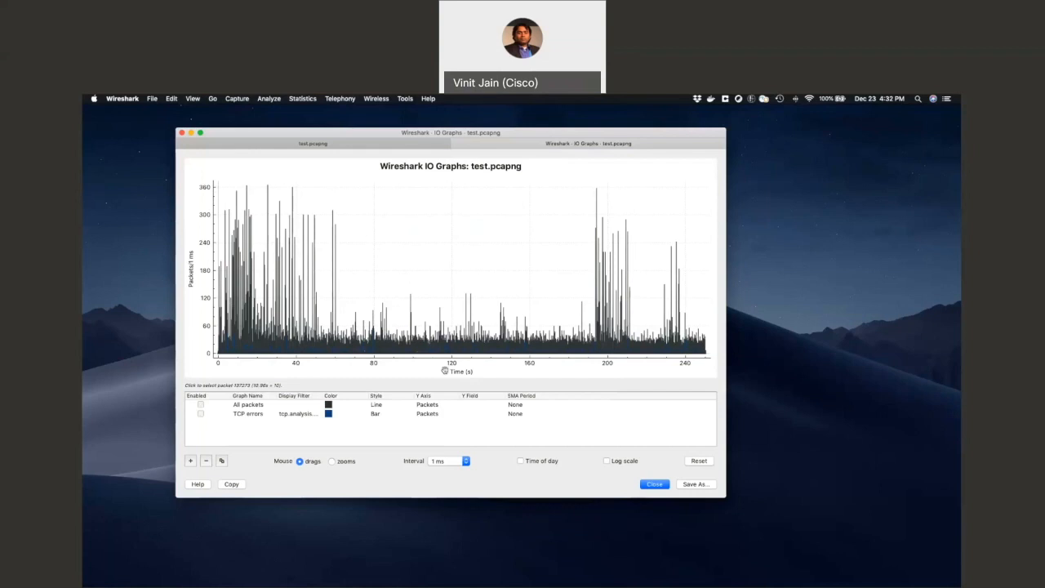
Set the All packets graph's Y axis to Bytes and disable the TCP errors graph.
click(440, 406)
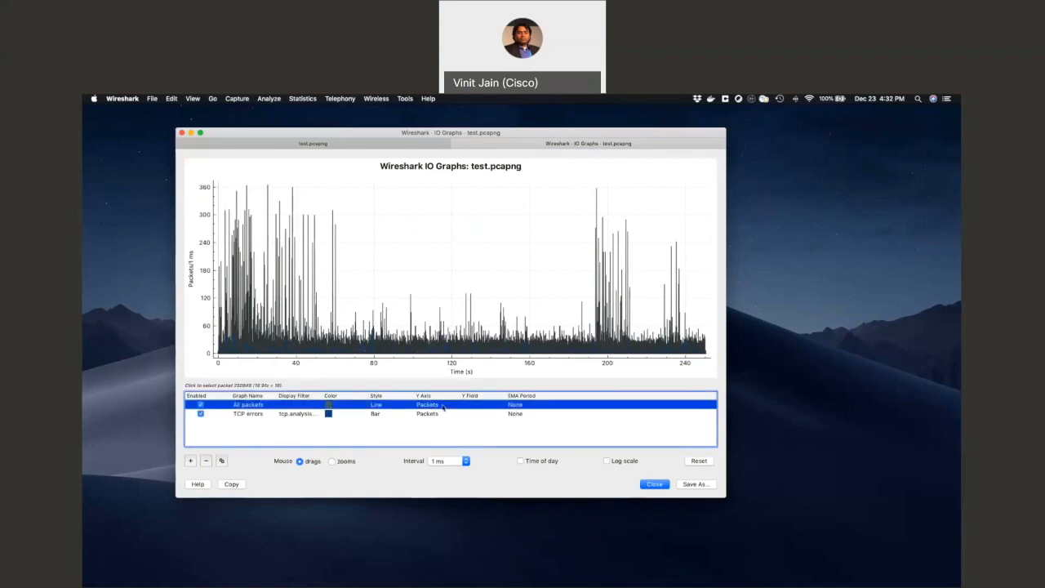
double_click(439, 406)
click(453, 406)
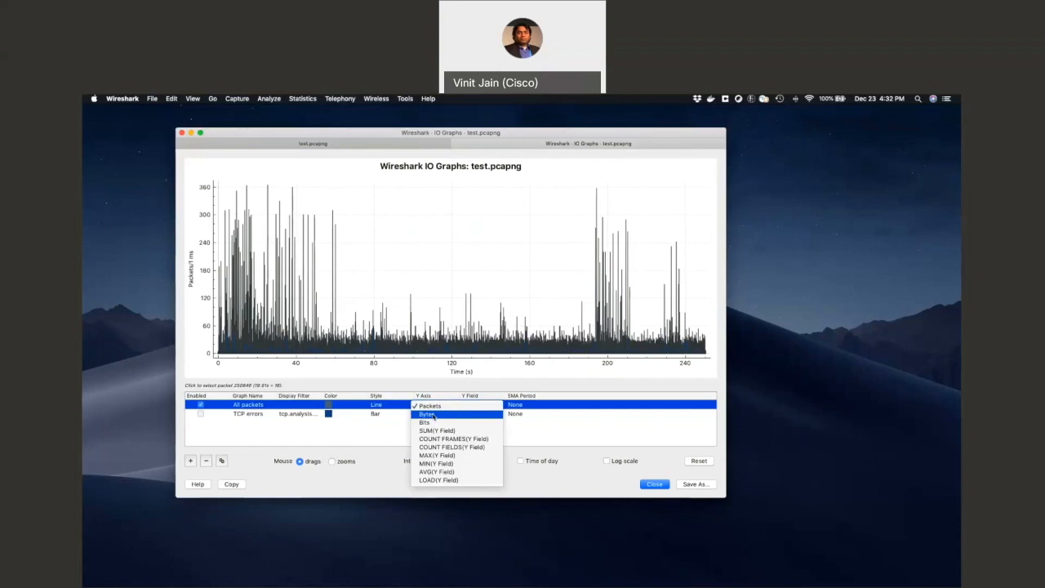
click(434, 417)
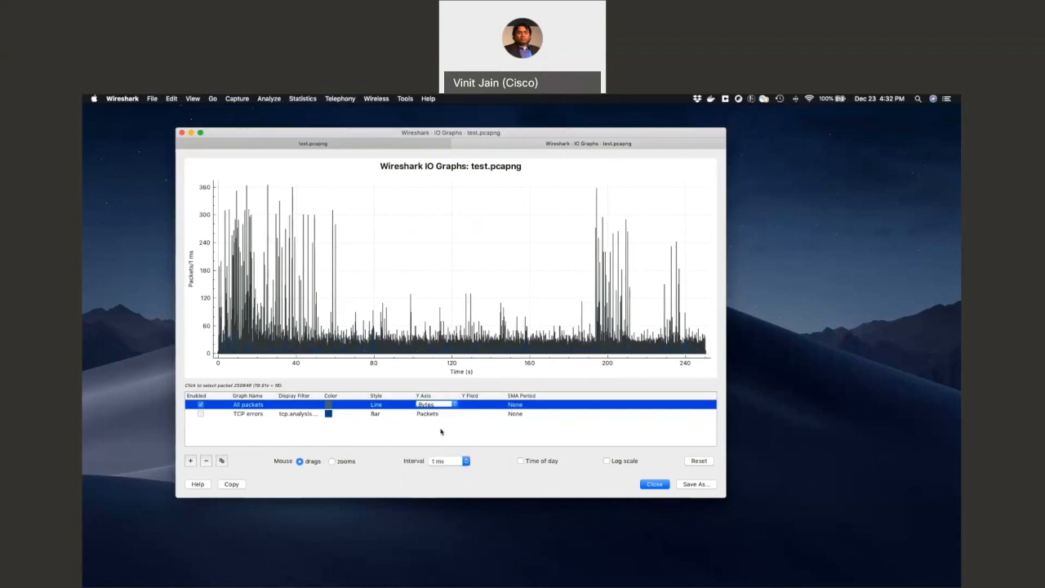
click(441, 432)
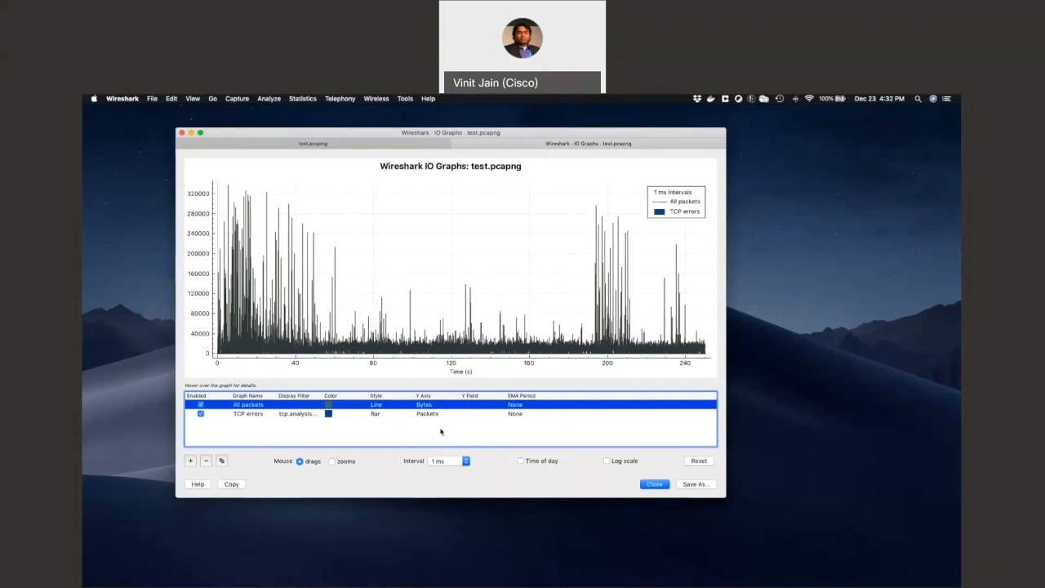
click(200, 415)
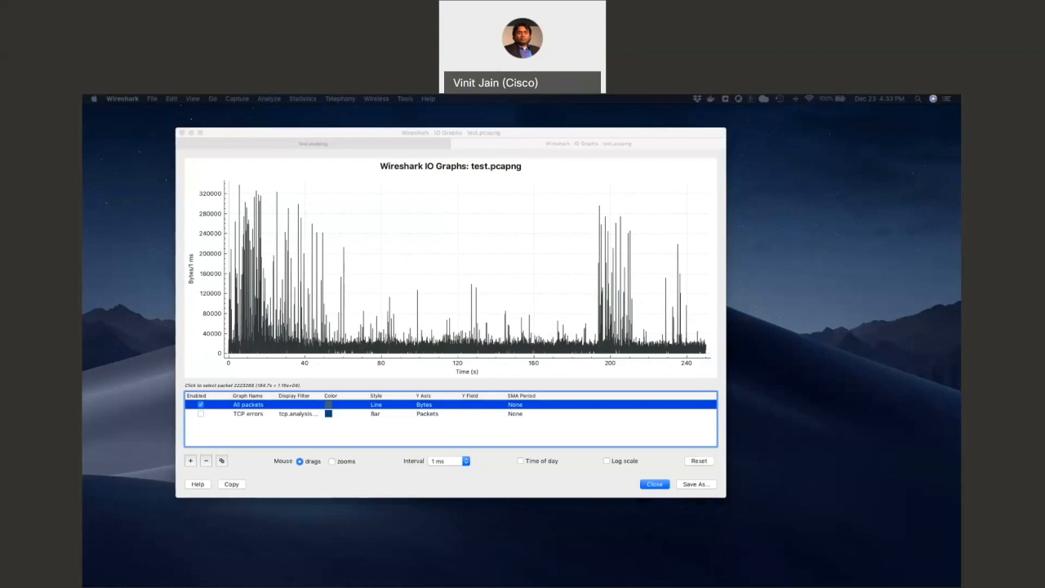
Bring the browser window with Cisco's technote on identifying bursty traffic onto this display and maximize it.
drag(84, 117, 206, 121)
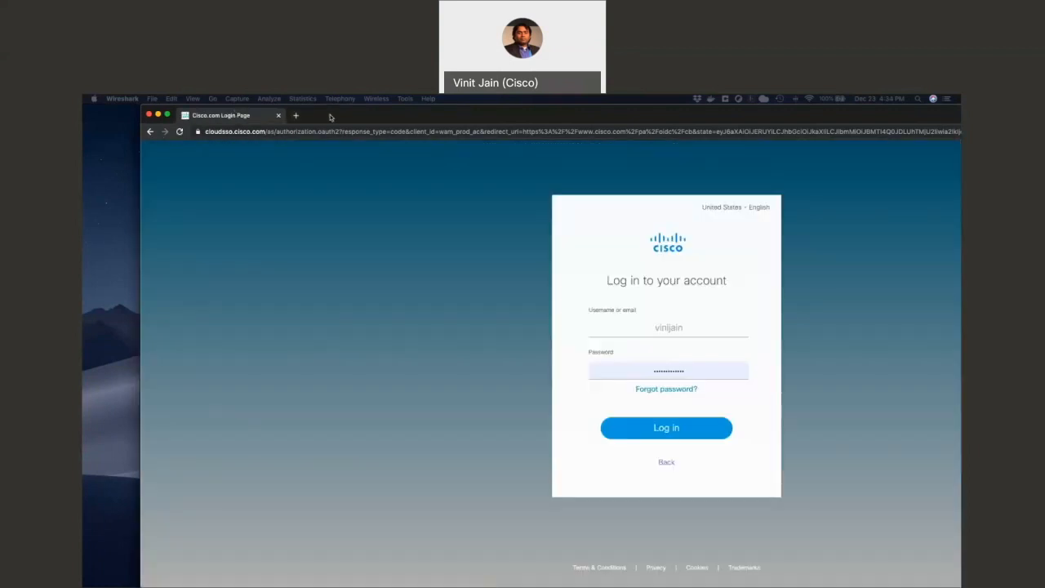
drag(330, 117, 83, 118)
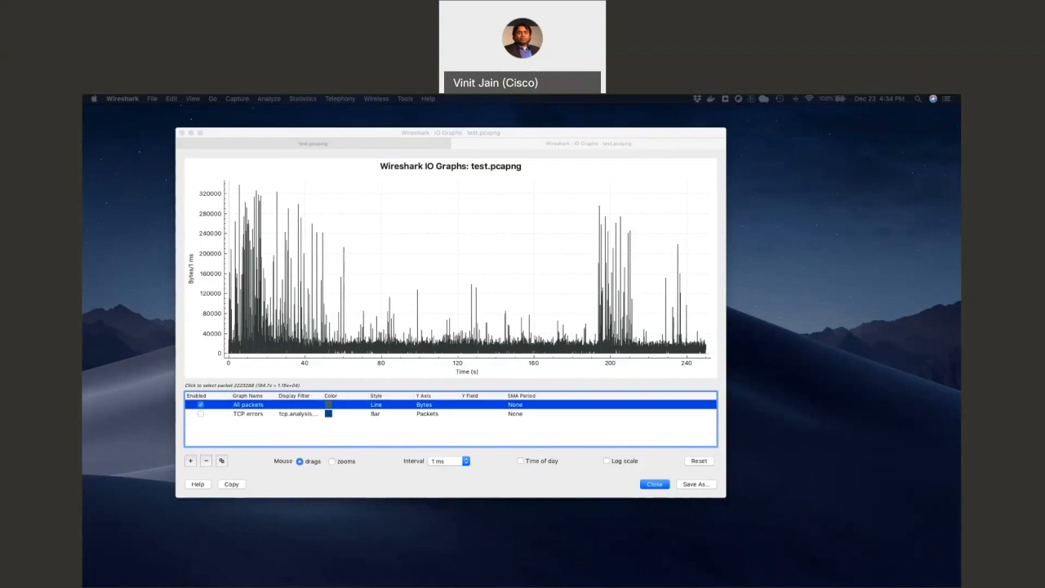
mouse_move(82, 204)
mouse_down()
mouse_move(506, 204)
mouse_move(515, 130)
mouse_move(83, 196)
mouse_up()
drag(82, 111, 436, 115)
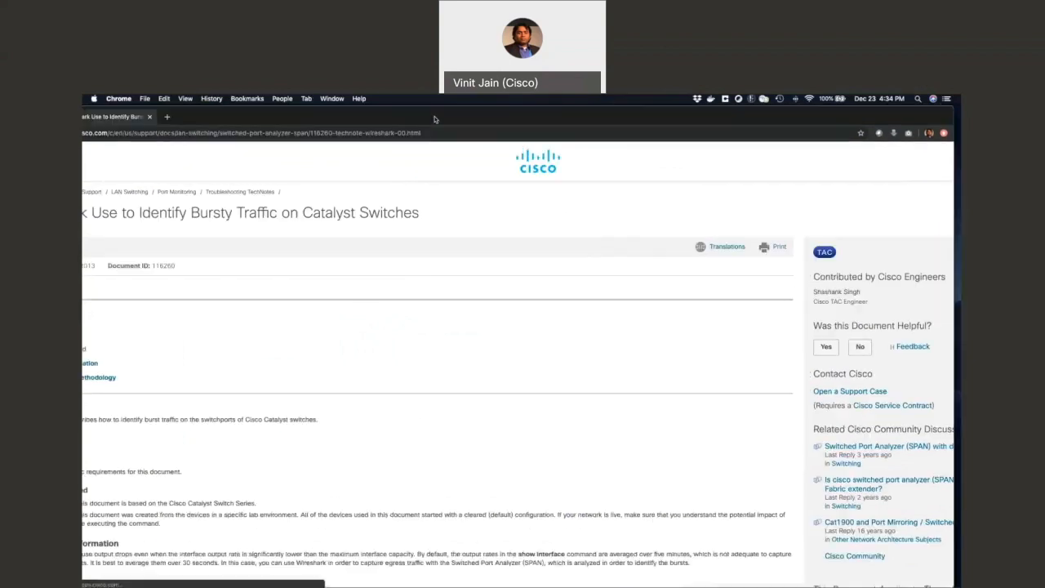
double_click(436, 115)
Read the technote down to the 100 Mb/s link speed calculation and highlight its bits/s and bits/0.001 s values.
scroll(345, 445, down, 1)
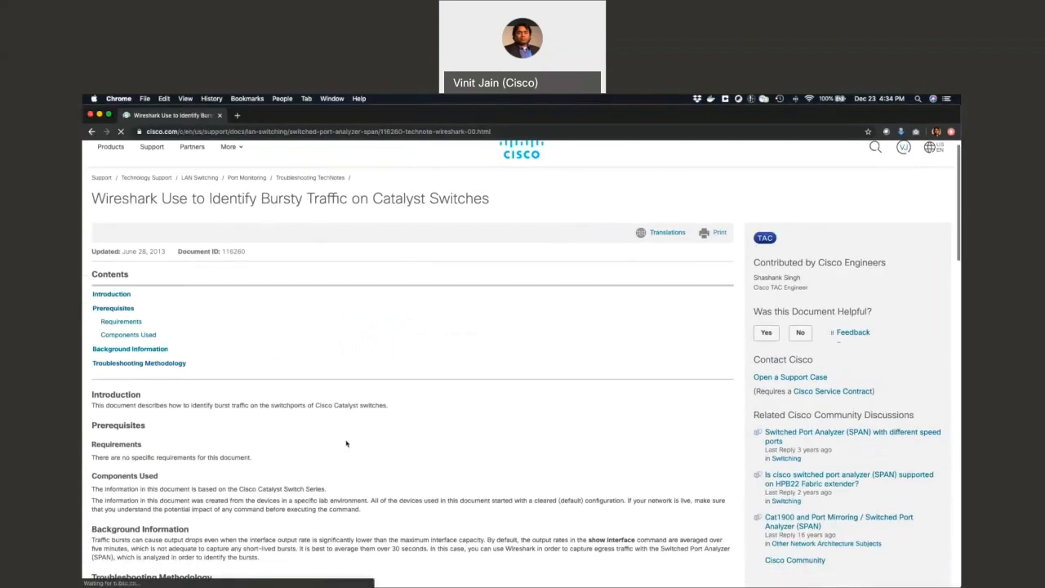
scroll(346, 441, down, 2)
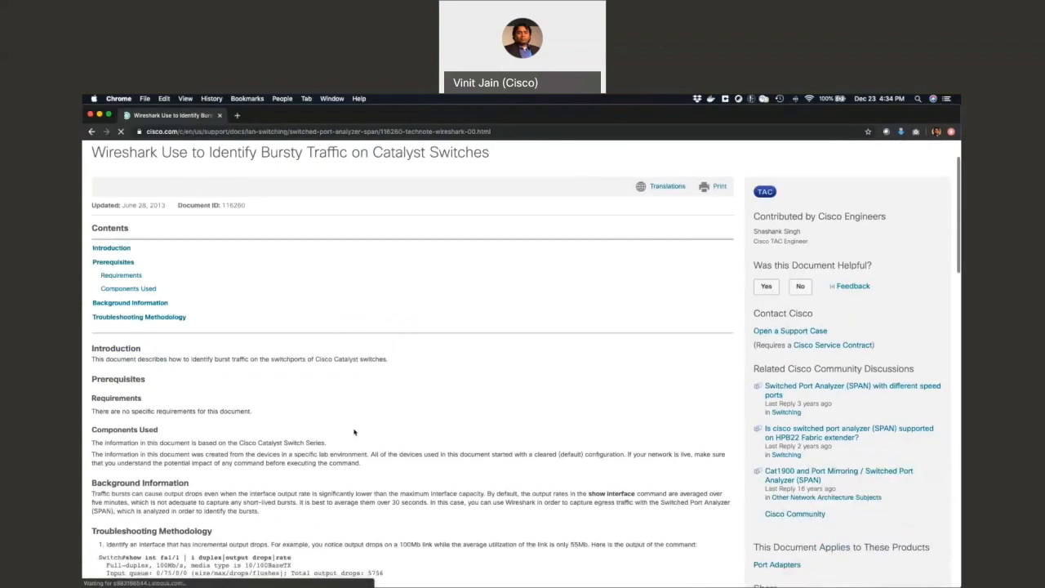
scroll(355, 432, down, 5)
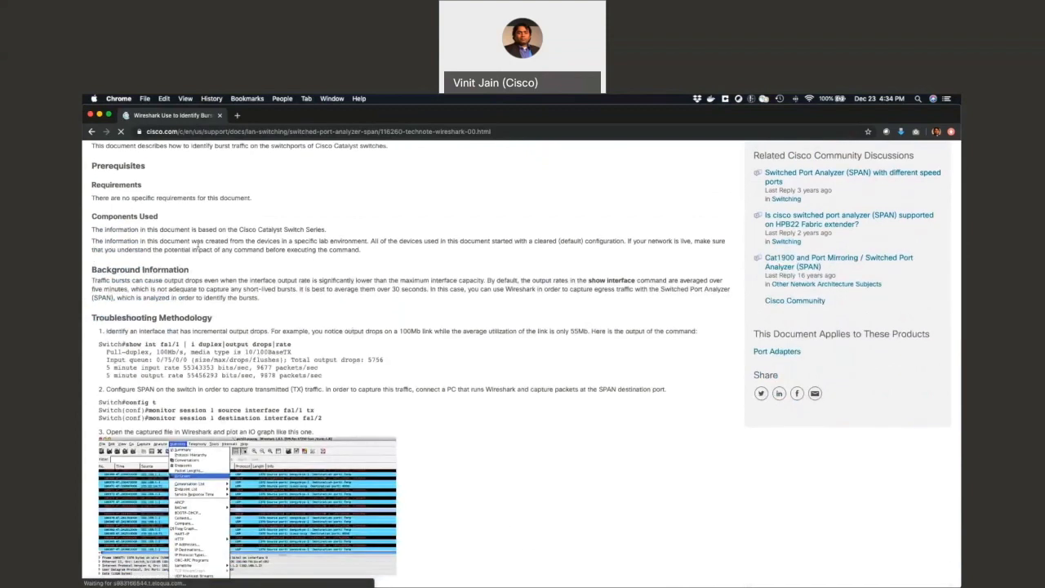
scroll(259, 298, down, 5)
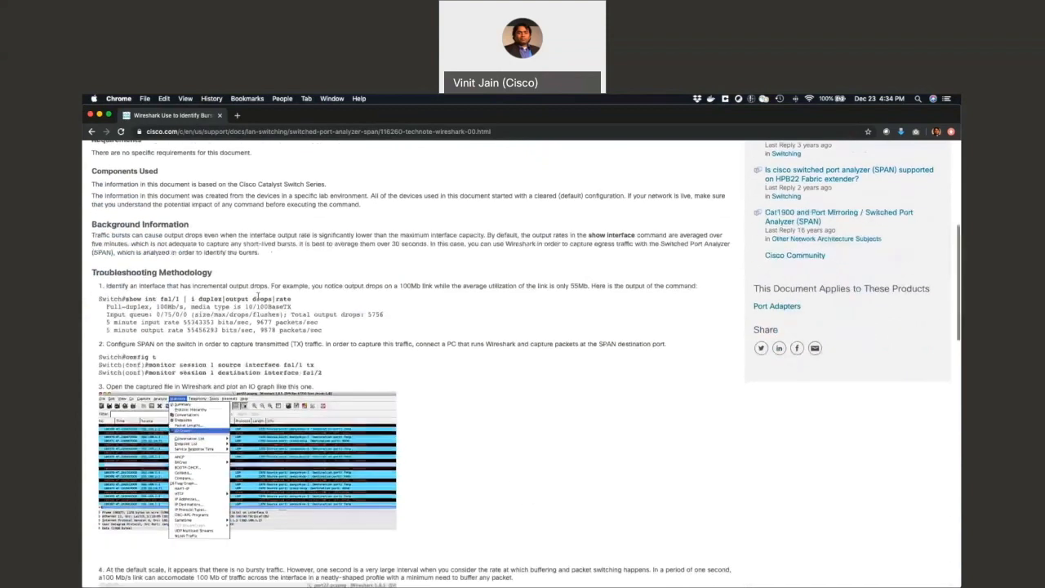
scroll(260, 298, down, 10)
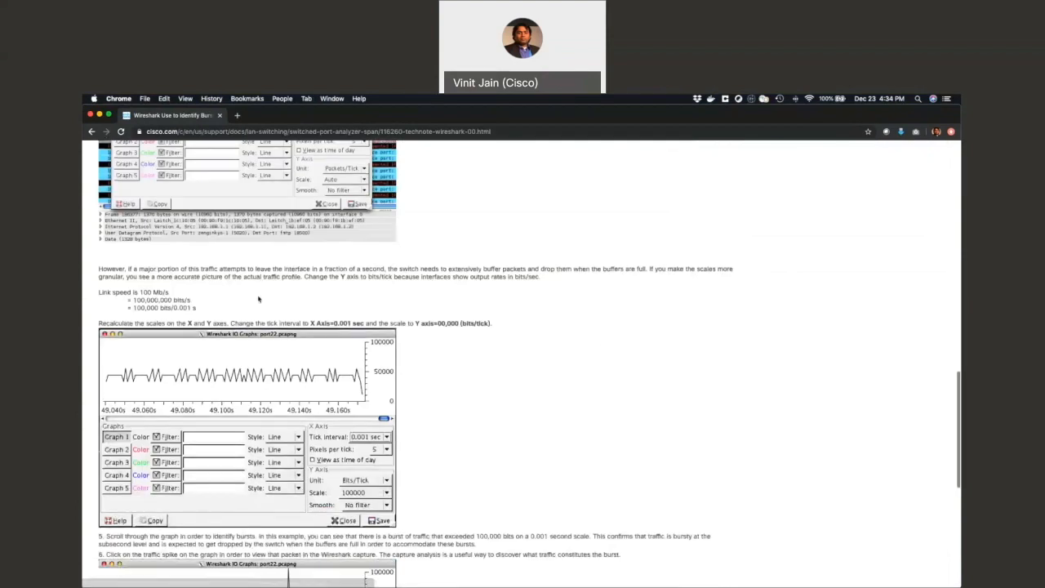
drag(100, 294, 255, 308)
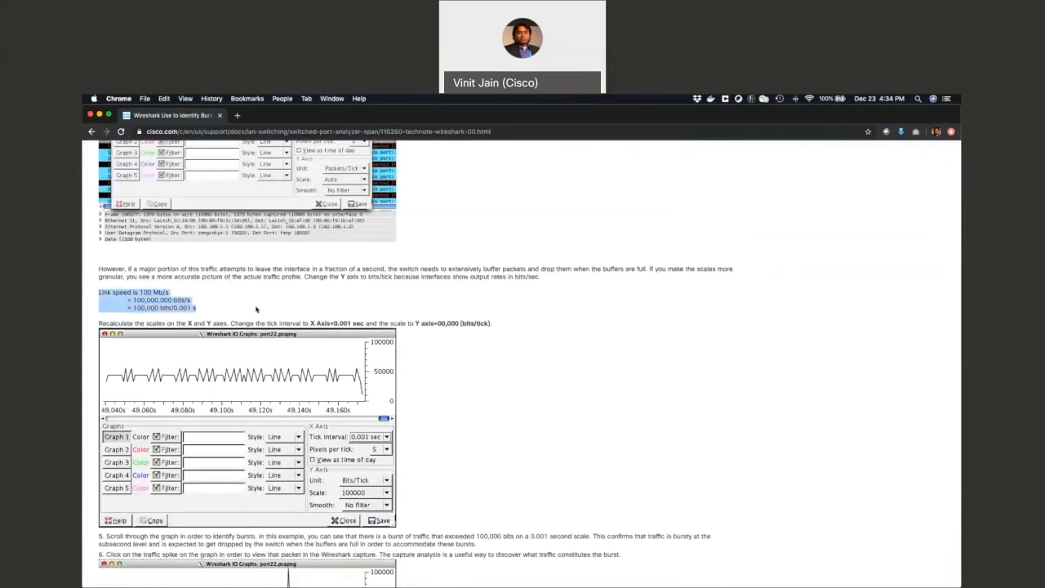
click(129, 297)
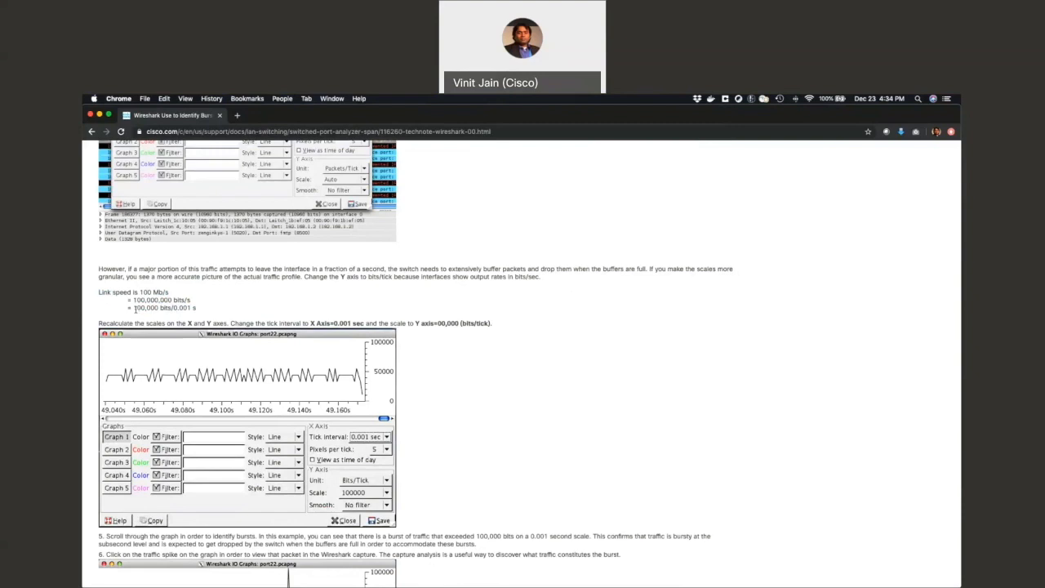
drag(134, 308, 199, 310)
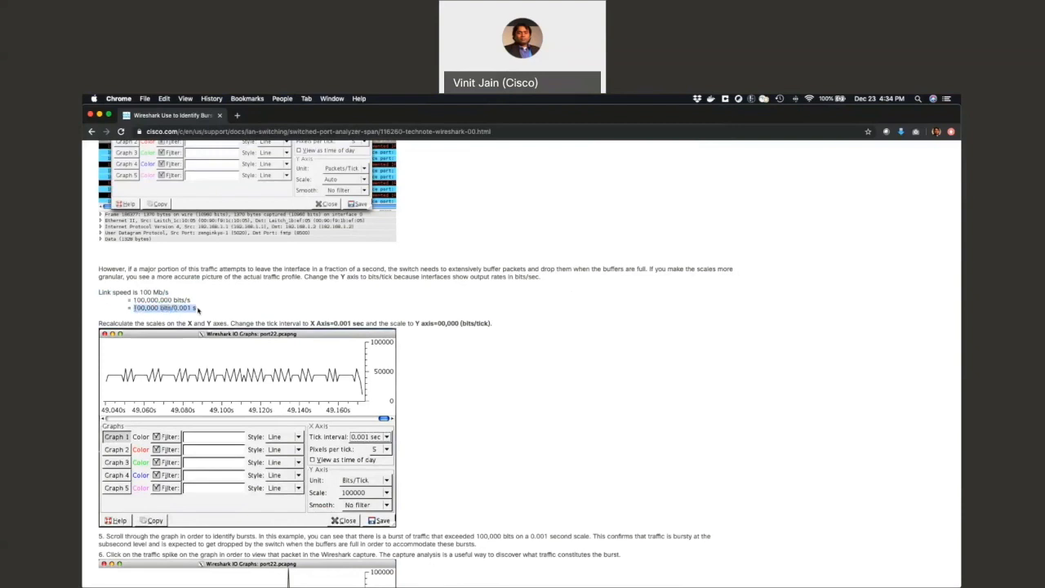
drag(134, 299, 193, 303)
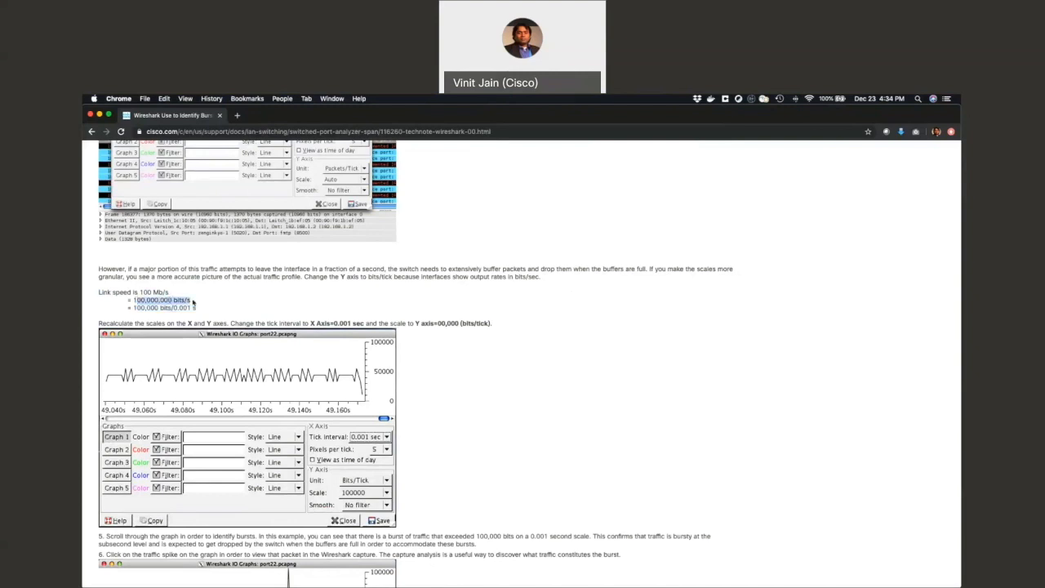
Minimize the browser and, in Wireshark's I/O graph, set the All packets graph's Y axis to Bits.
click(99, 115)
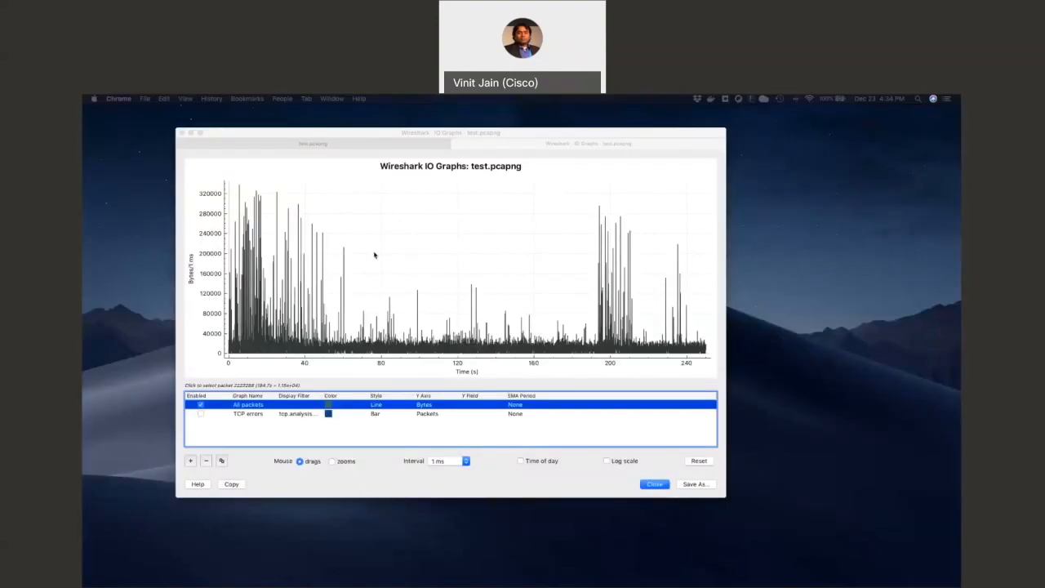
click(428, 406)
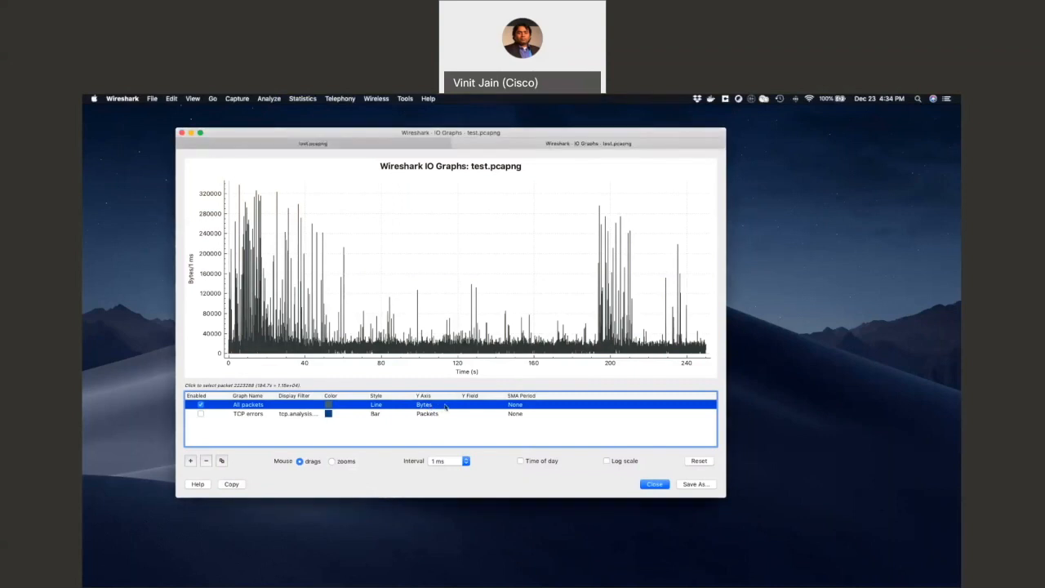
double_click(446, 406)
click(445, 416)
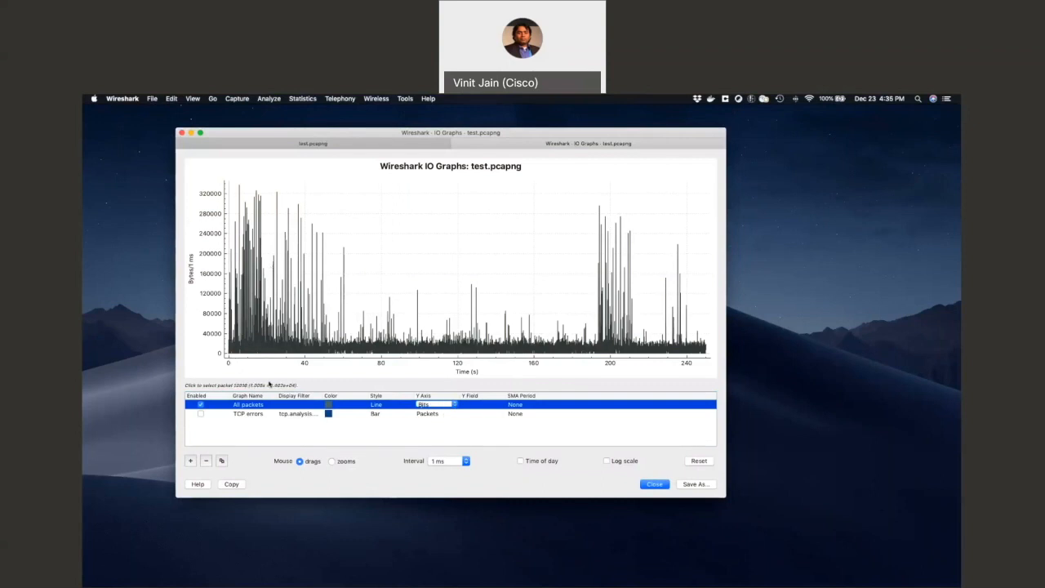
click(290, 438)
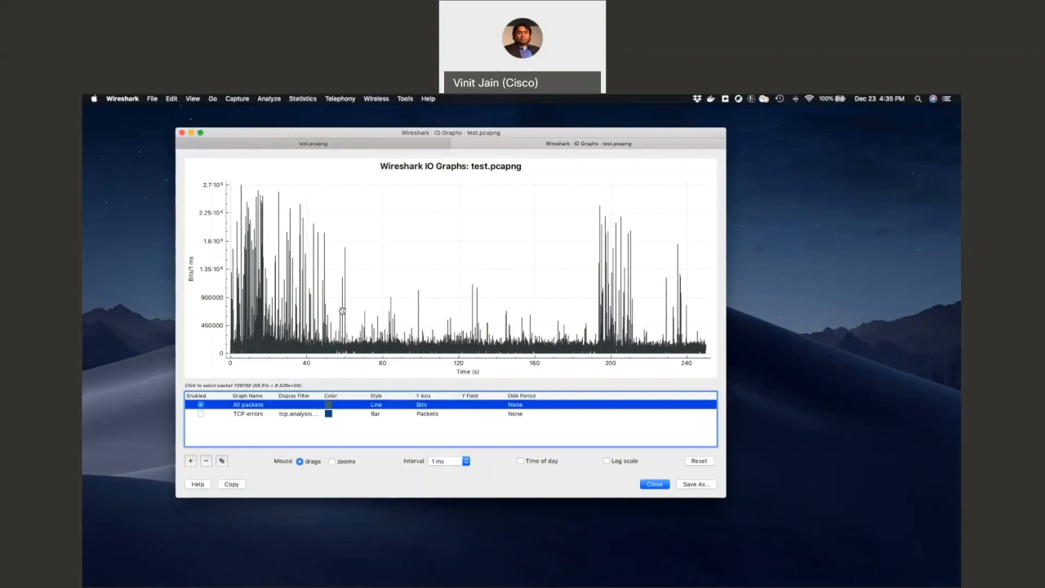
scroll(364, 314, up, 3)
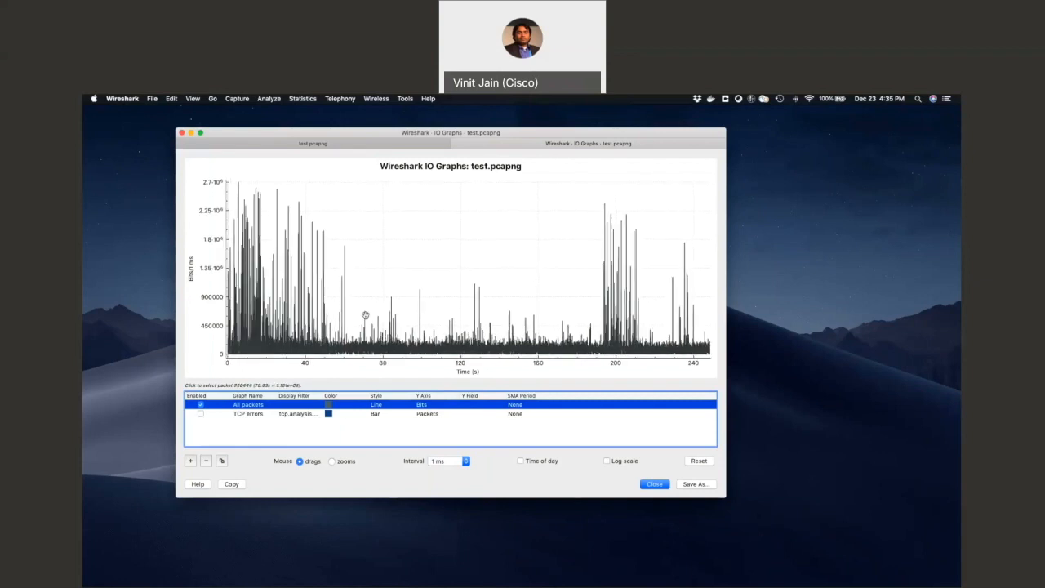